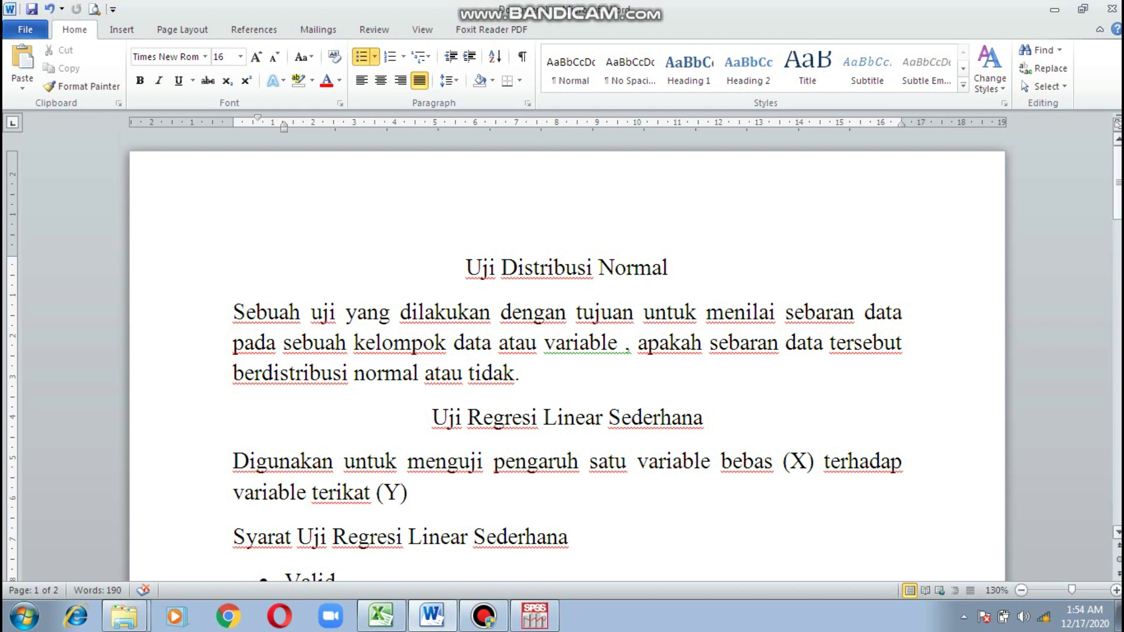
# Step: Copy the values in A2:B33 of the Excel sheet and paste them into the SPSS Data Editor from the first cell
pyautogui.moveTo(1119, 181); pyautogui.dragTo(1118, 189)
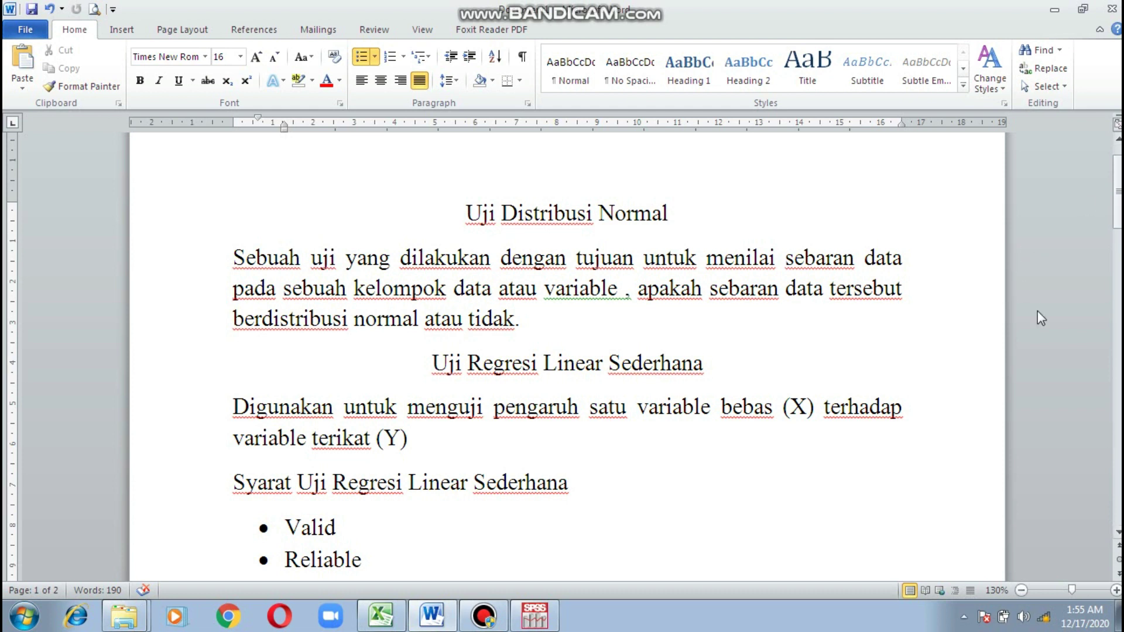
pyautogui.click(535, 615)
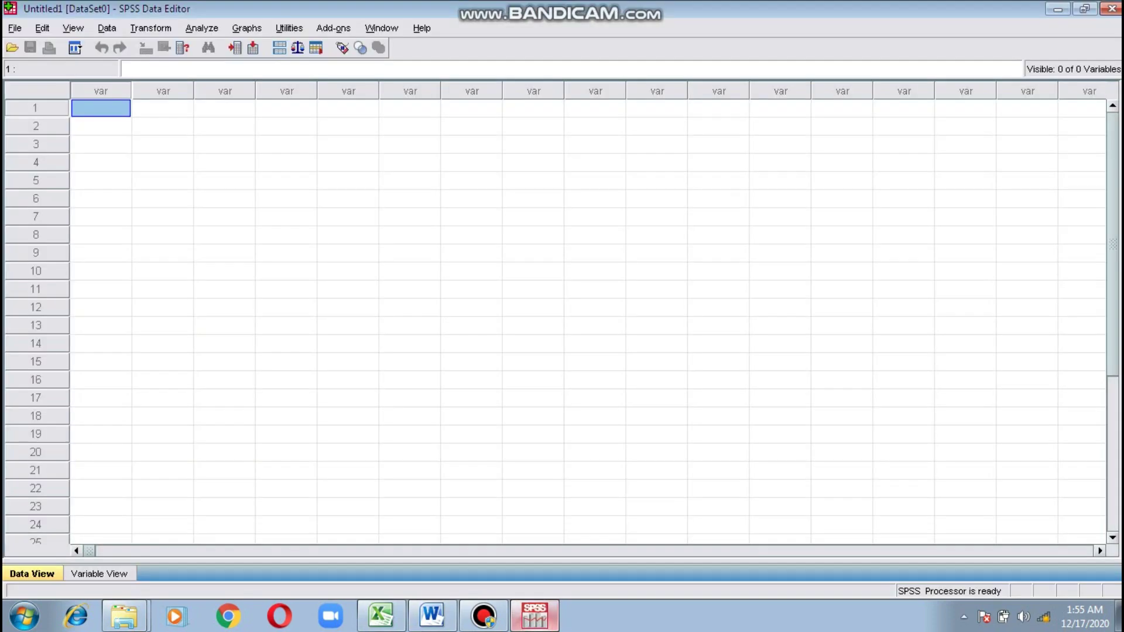
pyautogui.click(394, 617)
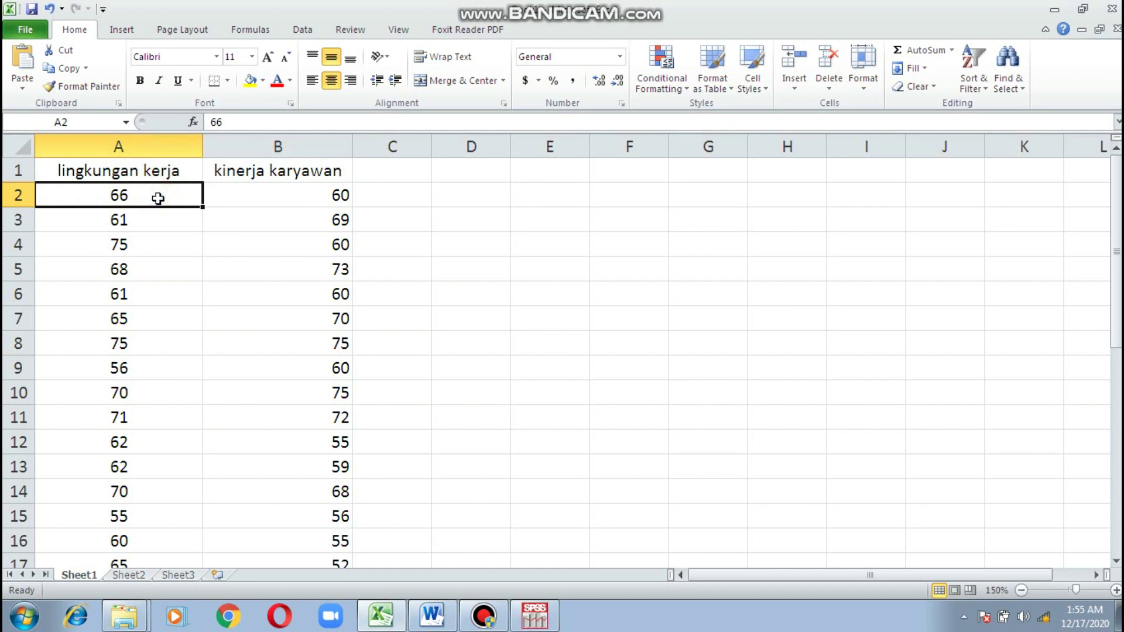
pyautogui.hotkey('shift', 'Right')
pyautogui.hotkey('shift', 'Down')
pyautogui.hotkey('shift', 'Down')
pyautogui.hotkey('shift', 'Down')
pyautogui.hotkey('shift', 'Down')
pyautogui.hotkey('shift', 'Down')
pyautogui.hotkey('shift', 'Down')
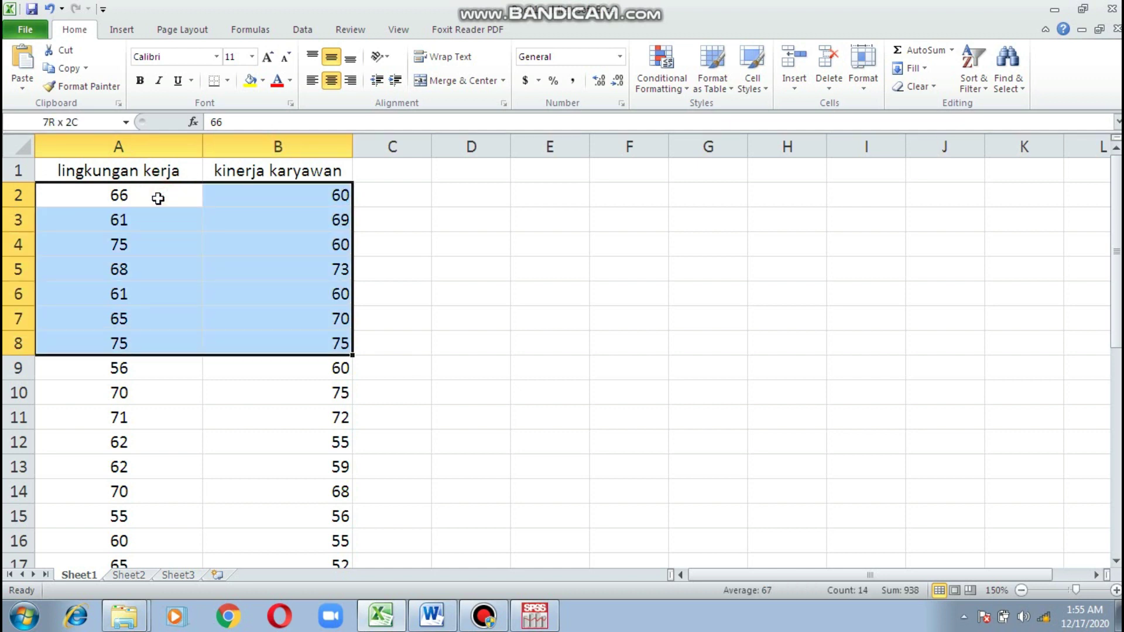
pyautogui.hotkey('shift', 'Down')
pyautogui.hotkey('shift', 'Down')
pyautogui.hotkey('shift', 'Down')
pyautogui.hotkey('shift', 'Down')
pyautogui.hotkey('shift', 'Down')
pyautogui.hotkey('shift', 'Down')
pyautogui.hotkey('shift', 'Down')
pyautogui.hotkey('shift', 'Down')
pyautogui.hotkey('shift', 'Down')
pyautogui.hotkey('shift', 'Down')
pyautogui.hotkey('shift', 'Down')
pyautogui.hotkey('shift', 'Down')
pyautogui.hotkey('shift', 'Down')
pyautogui.hotkey('shift', 'Down')
pyautogui.hotkey('shift', 'Down')
pyautogui.hotkey('shift', 'Down')
pyautogui.hotkey('shift', 'Down')
pyautogui.hotkey('shift', 'Down')
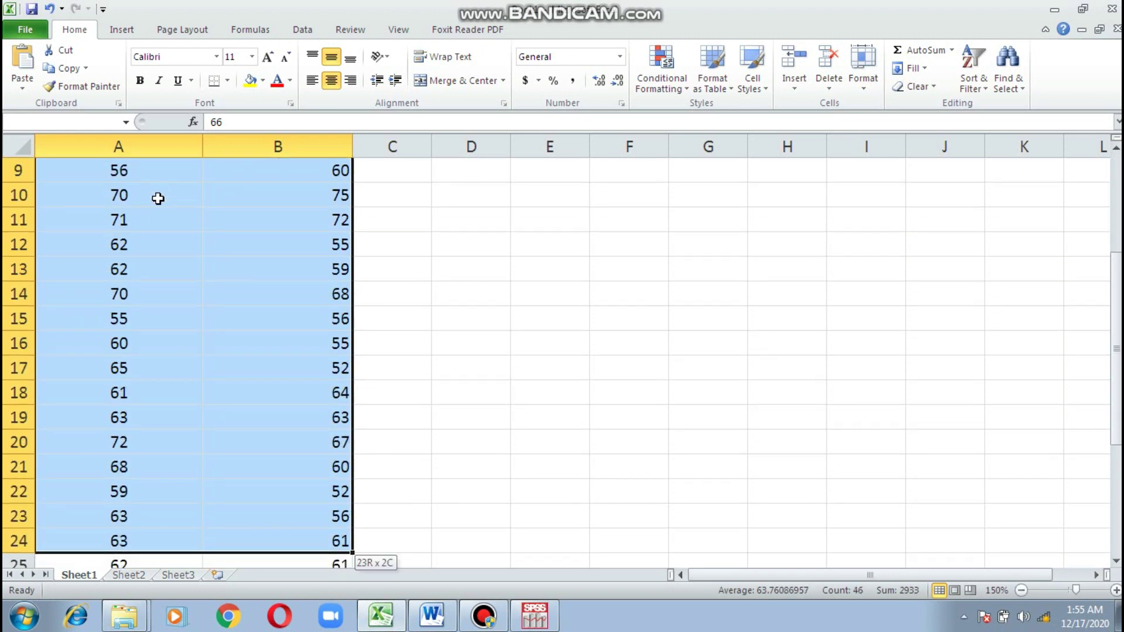
pyautogui.hotkey('shift', 'Down')
pyautogui.hotkey('shift', 'Down')
pyautogui.hotkey('shift', 'Down')
pyautogui.hotkey('shift', 'Down')
pyautogui.hotkey('shift', 'Down')
pyautogui.hotkey('shift', 'Down')
pyautogui.hotkey('shift', 'Down')
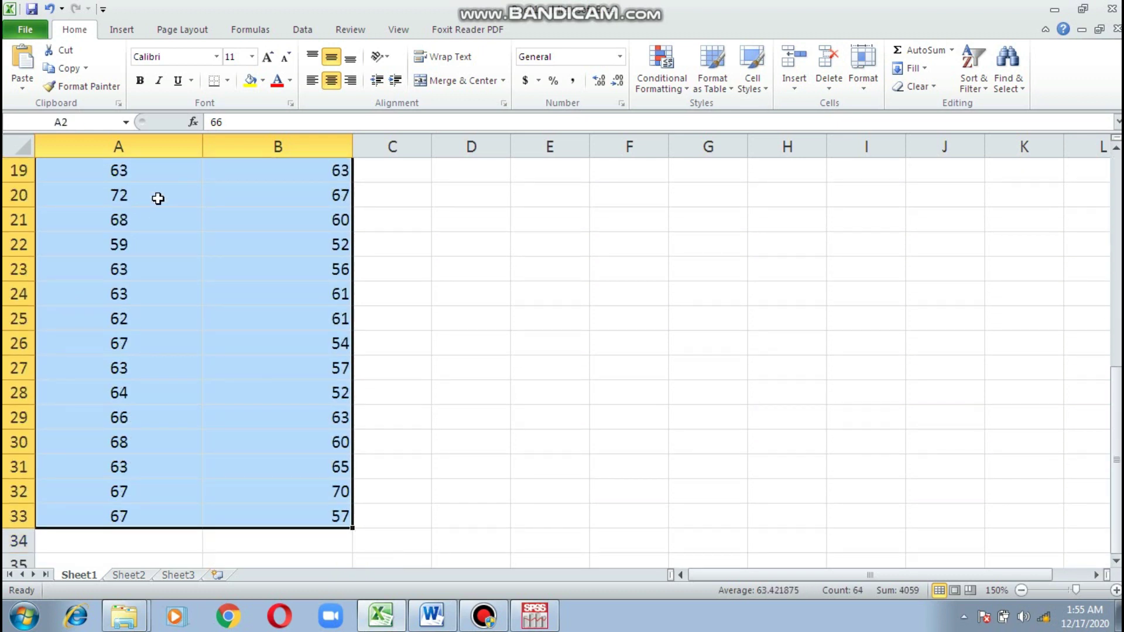
pyautogui.hotkey('ctrl', 'c')
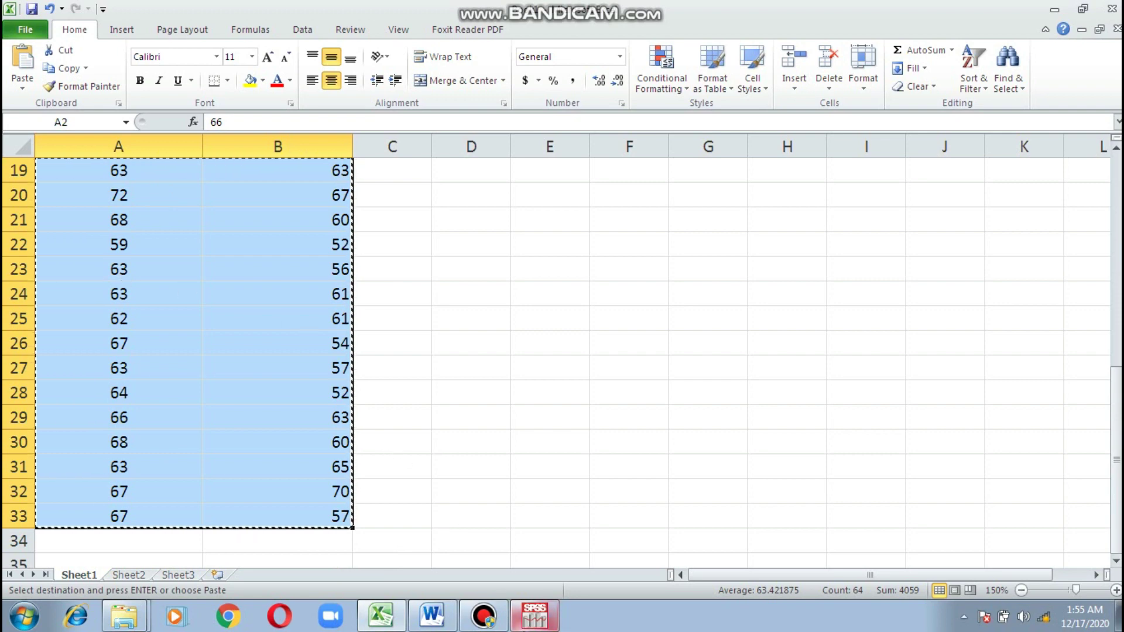
pyautogui.hotkey('alt', 'Tab')
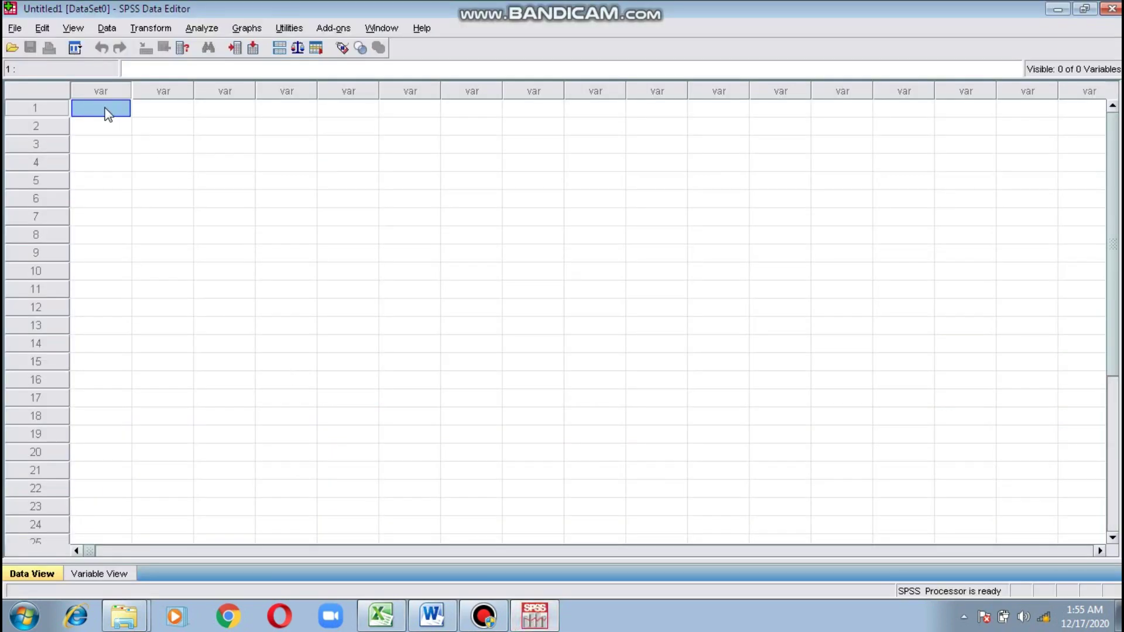
pyautogui.hotkey('ctrl', 'v')
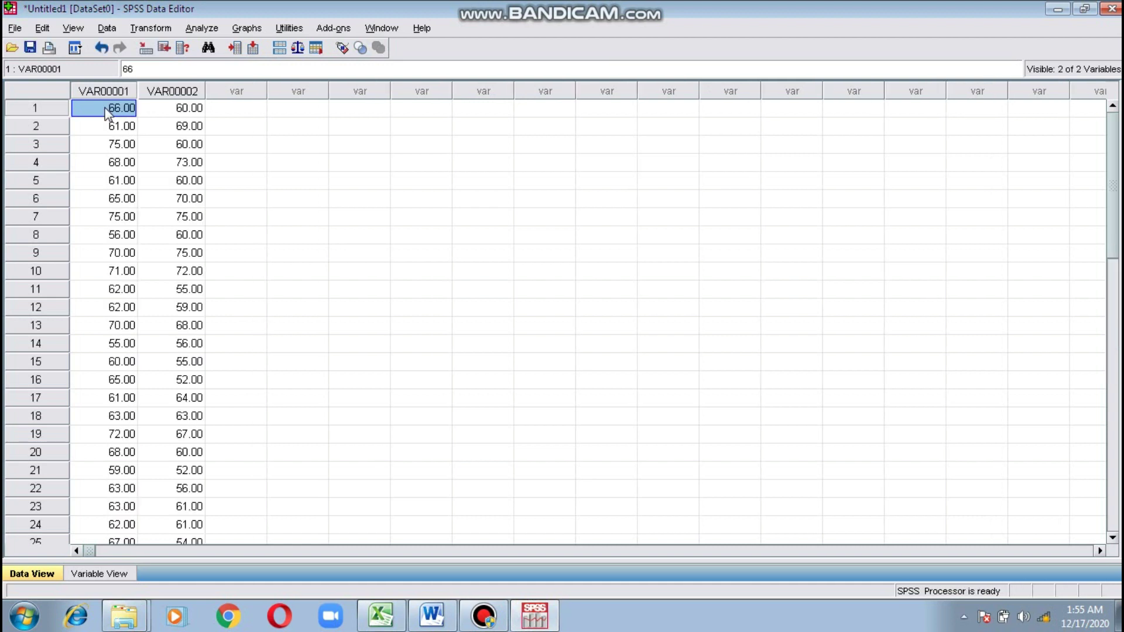
# Step: Rename the first variable as lingkungan_kerja in the variable definitions
pyautogui.click(97, 574)
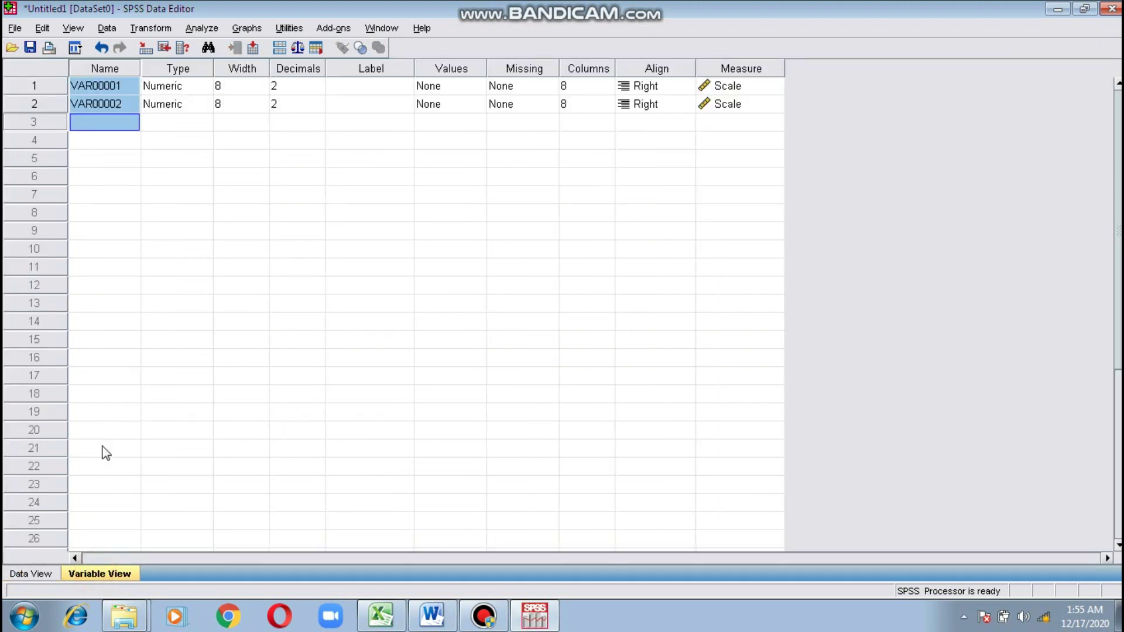
pyautogui.click(106, 86)
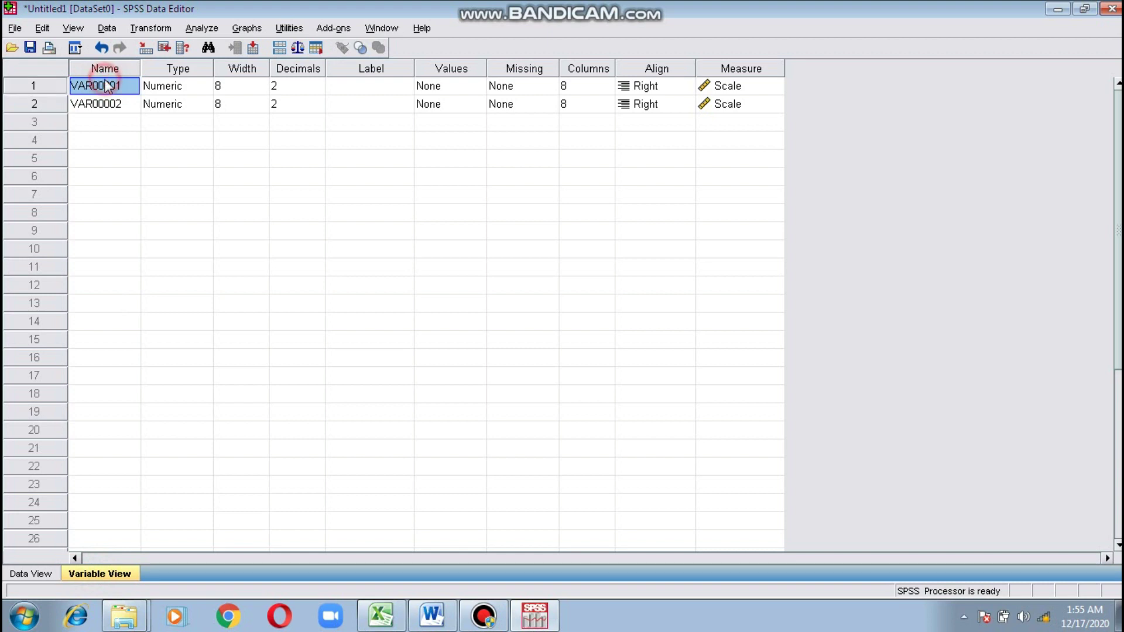
pyautogui.press('BackSpace')
pyautogui.write('lingkun')
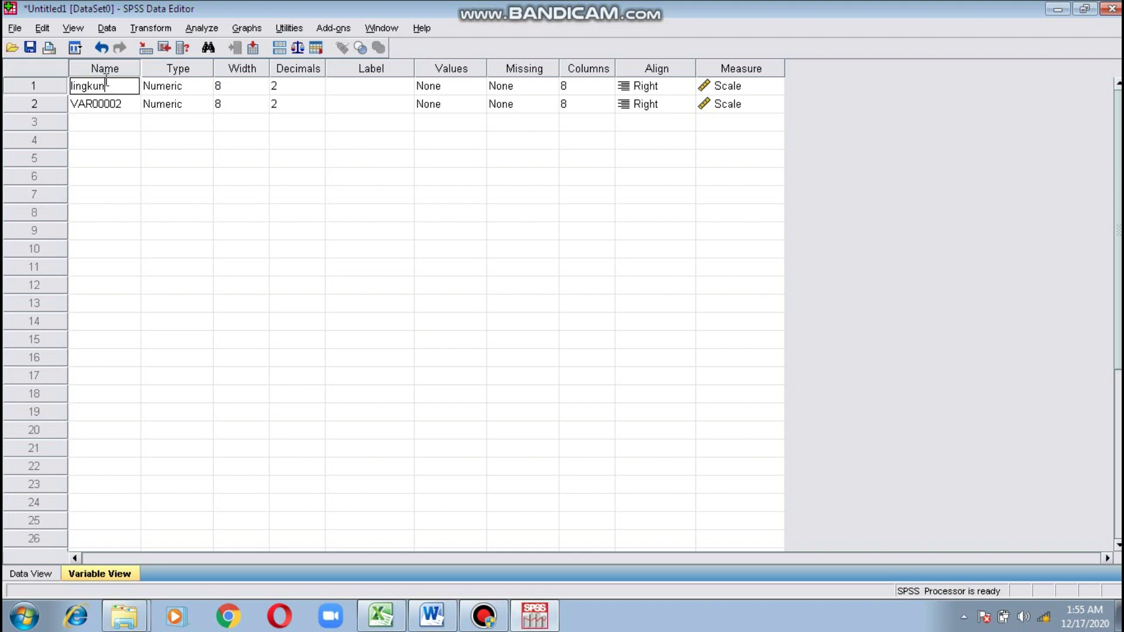
pyautogui.write('a')
pyautogui.press('BackSpace')
pyautogui.write('gan_kerja')
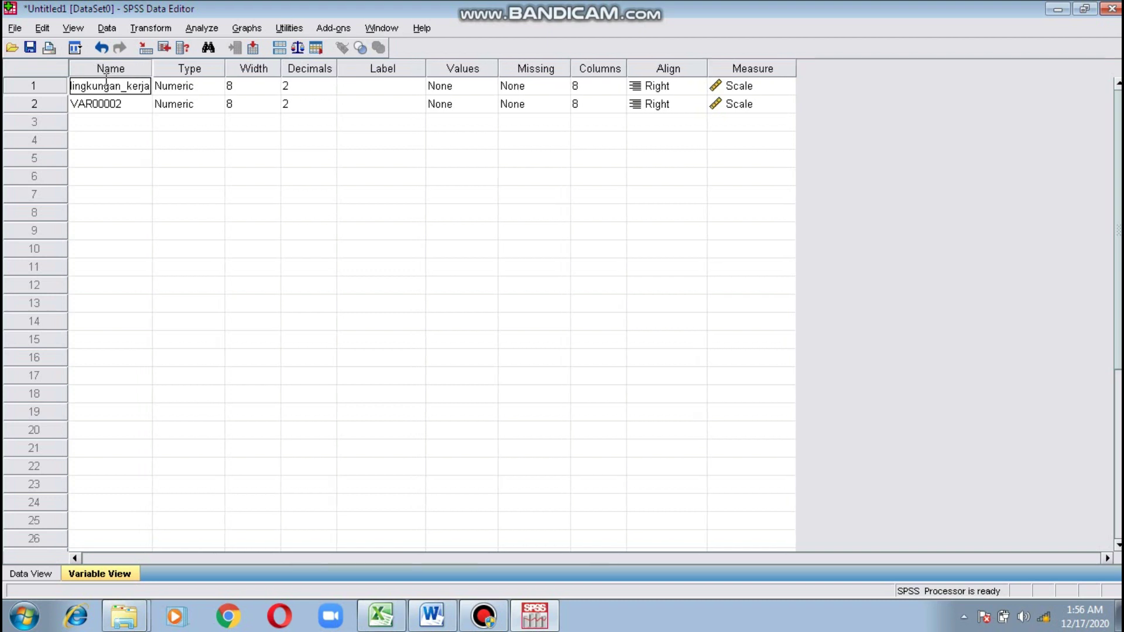
# Step: Rename the second variable as kinerja_karyawan
pyautogui.click(137, 111)
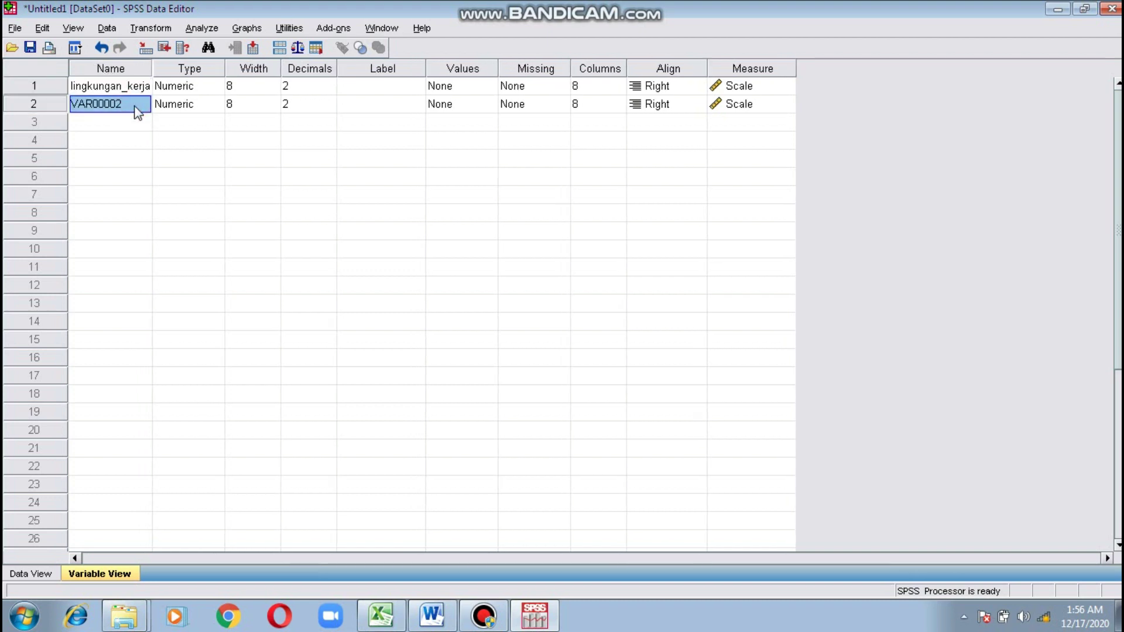
pyautogui.write('kiner')
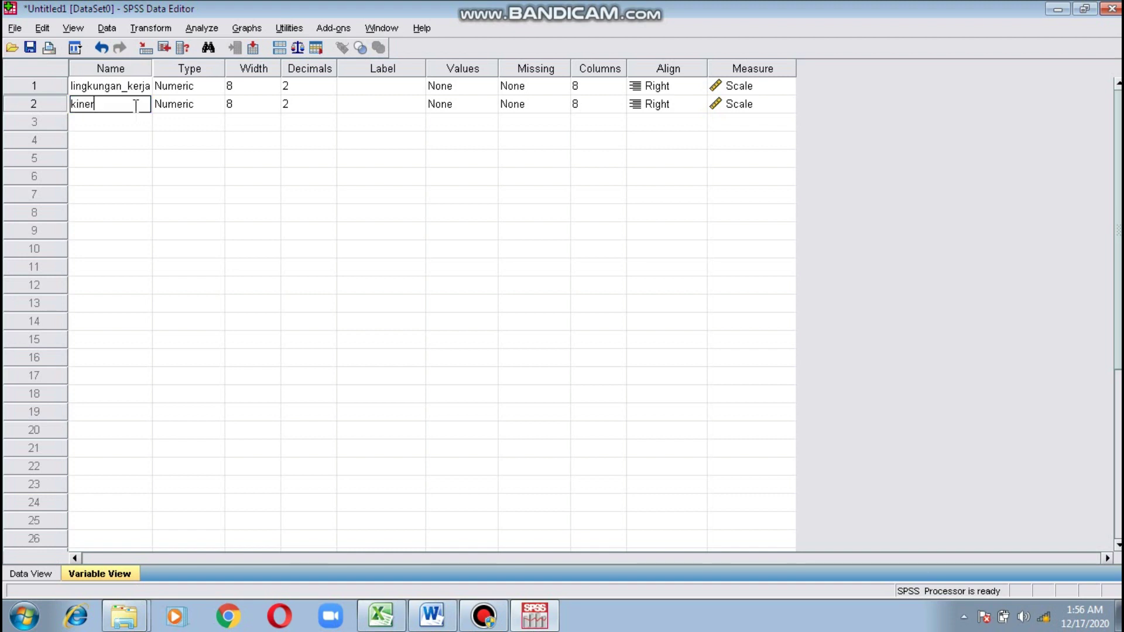
pyautogui.write('ja_karyawan')
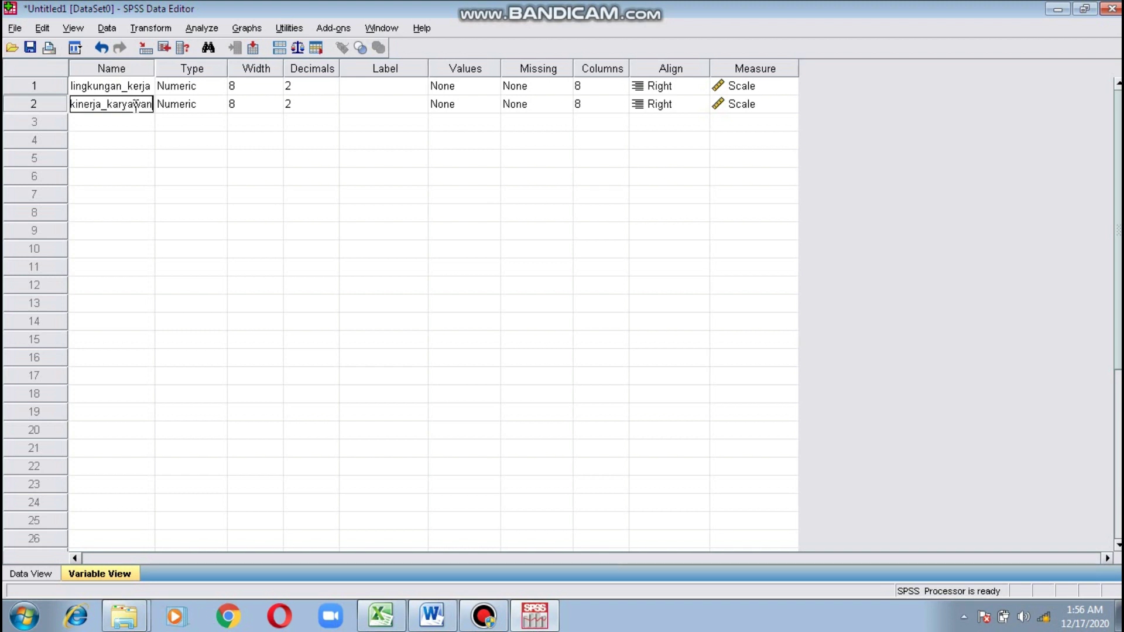
# Step: Set both variables to 0 decimals and widen their data columns so each full name fits on one line
pyautogui.click(322, 85)
pyautogui.click(332, 82)
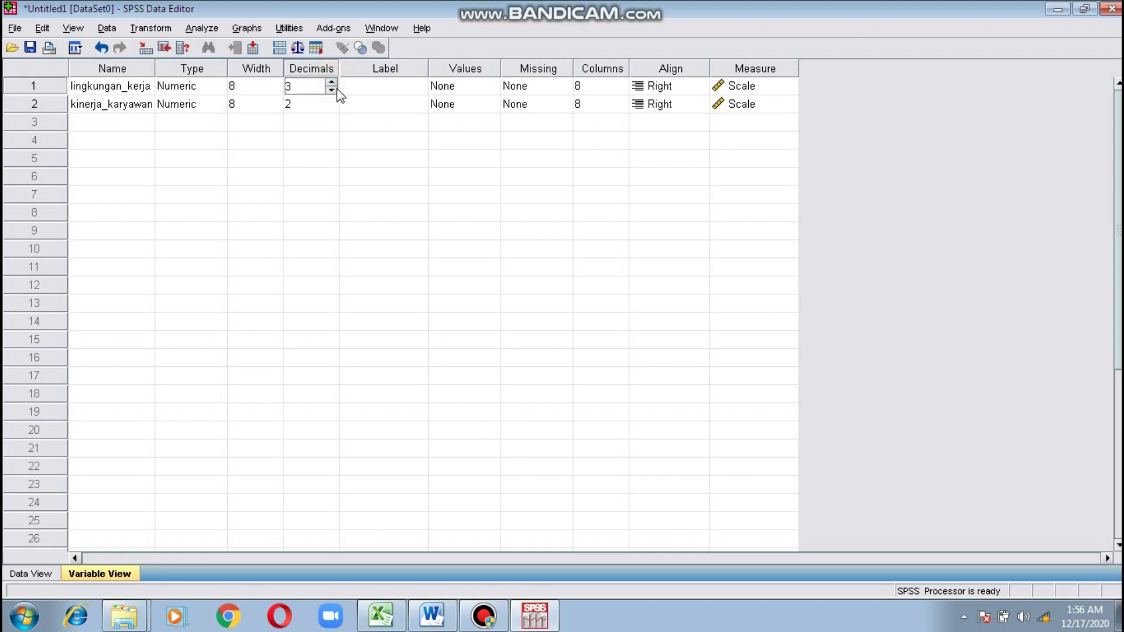
pyautogui.click(332, 91)
pyautogui.click(332, 91)
pyautogui.click(331, 90)
pyautogui.click(333, 104)
pyautogui.click(332, 109)
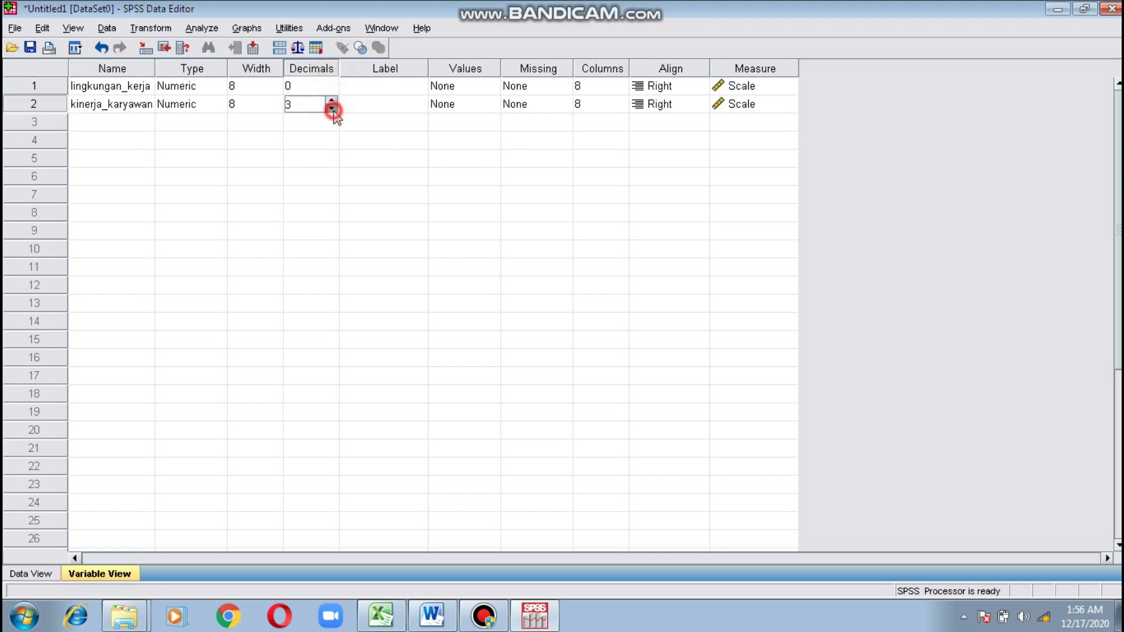
pyautogui.click(332, 109)
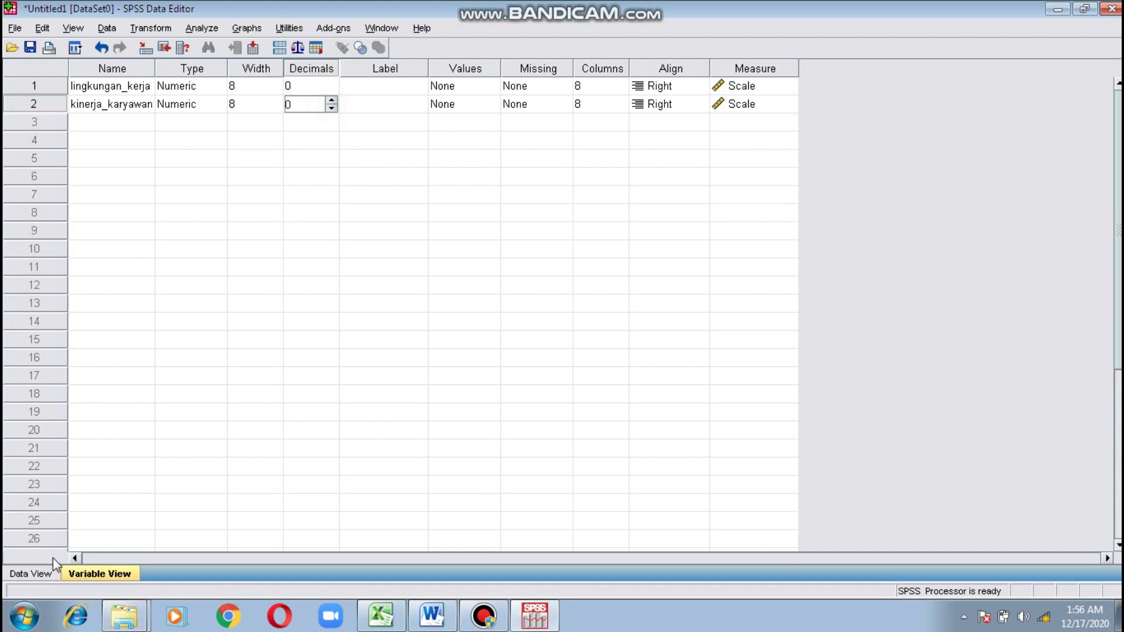
pyautogui.click(45, 573)
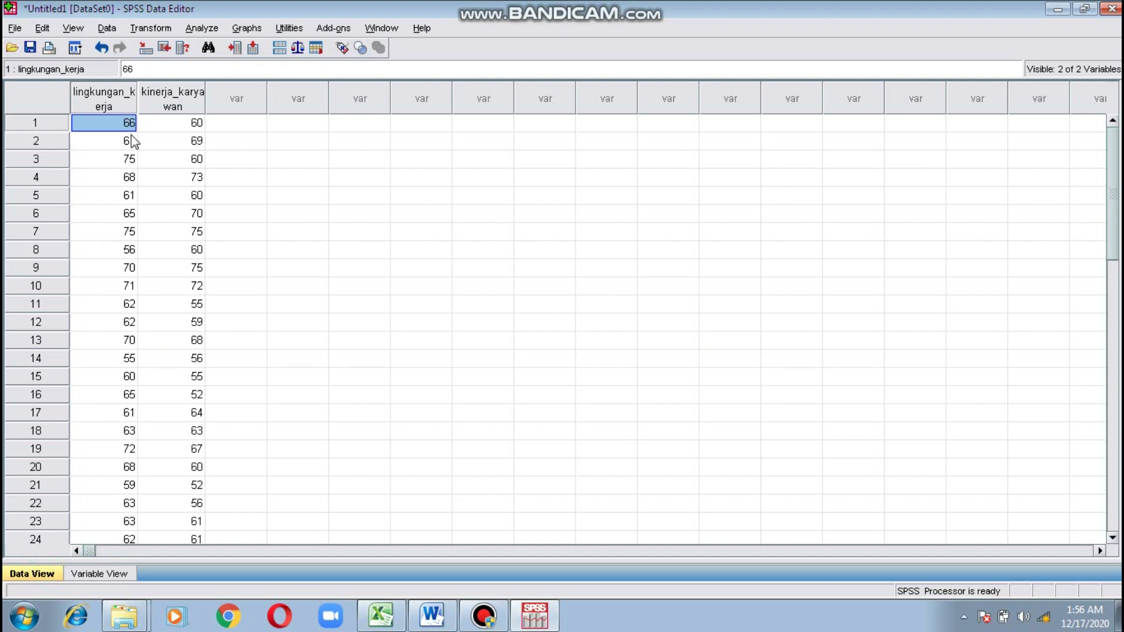
pyautogui.moveTo(138, 98); pyautogui.dragTo(257, 99)
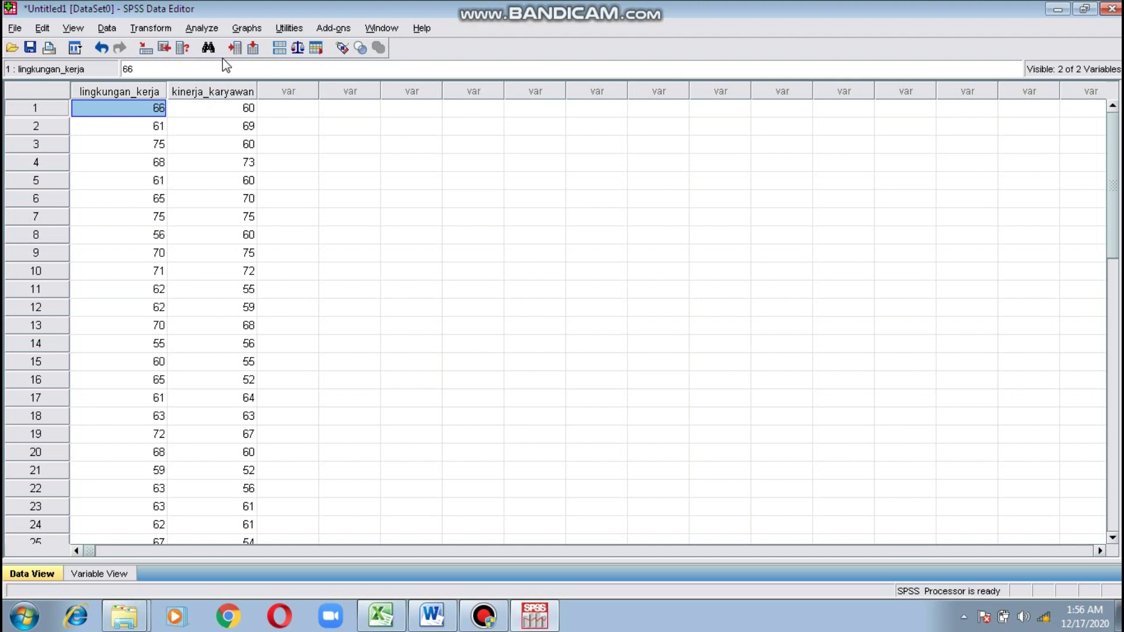
# Step: Set up a linear regression with lingkungan_kerja as the independent variable and kinerja_karyawan as the dependent variable
pyautogui.click(211, 30)
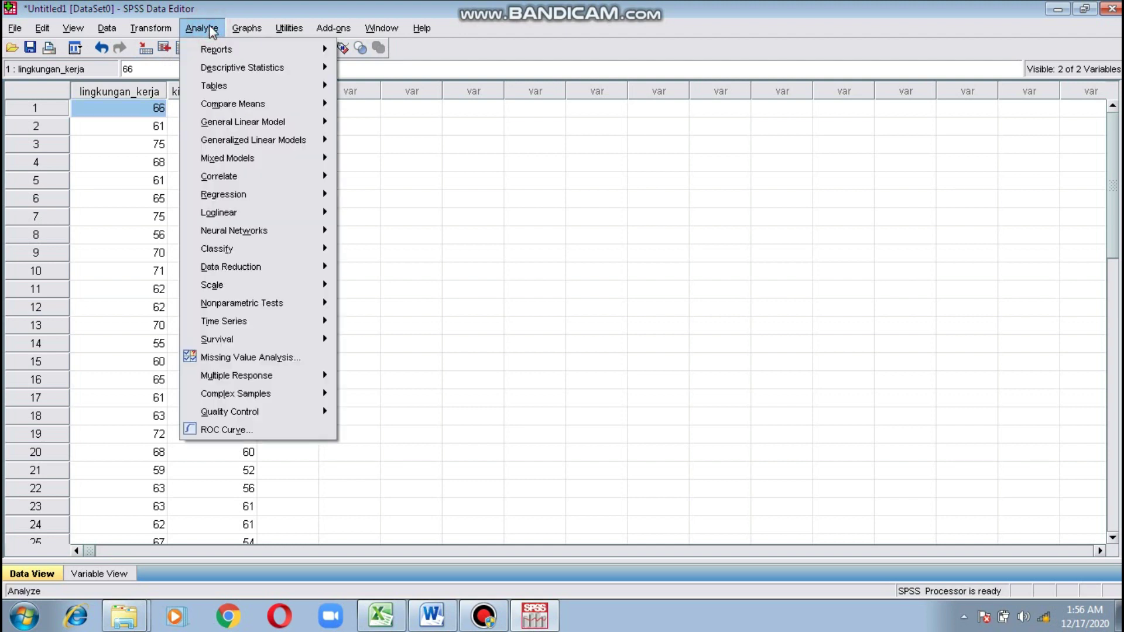
pyautogui.moveTo(244, 193)
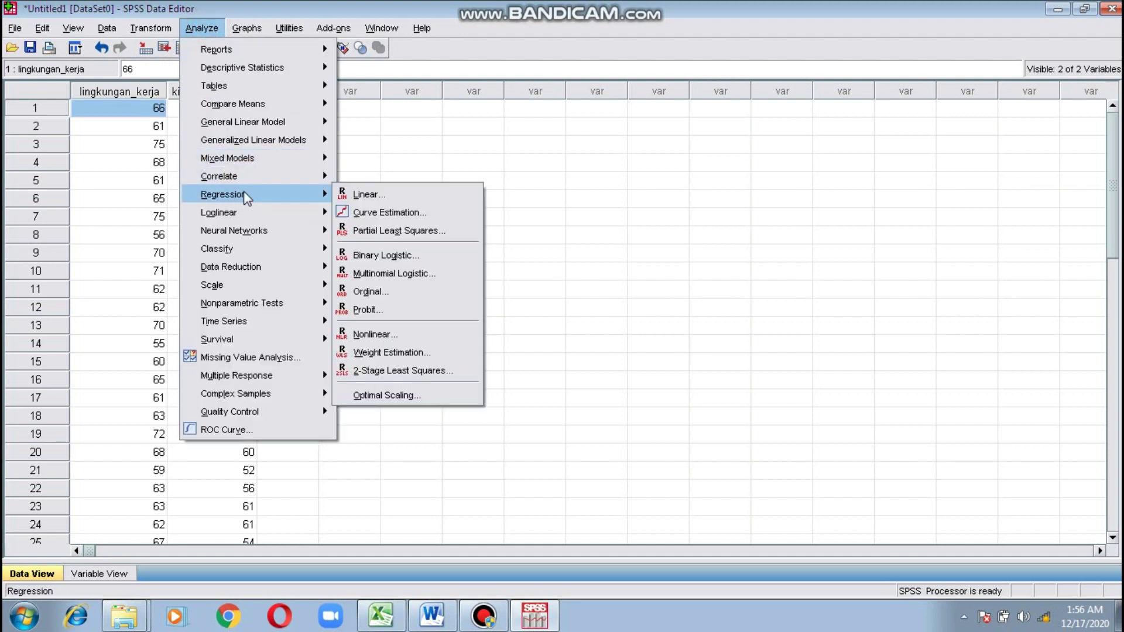
pyautogui.click(359, 194)
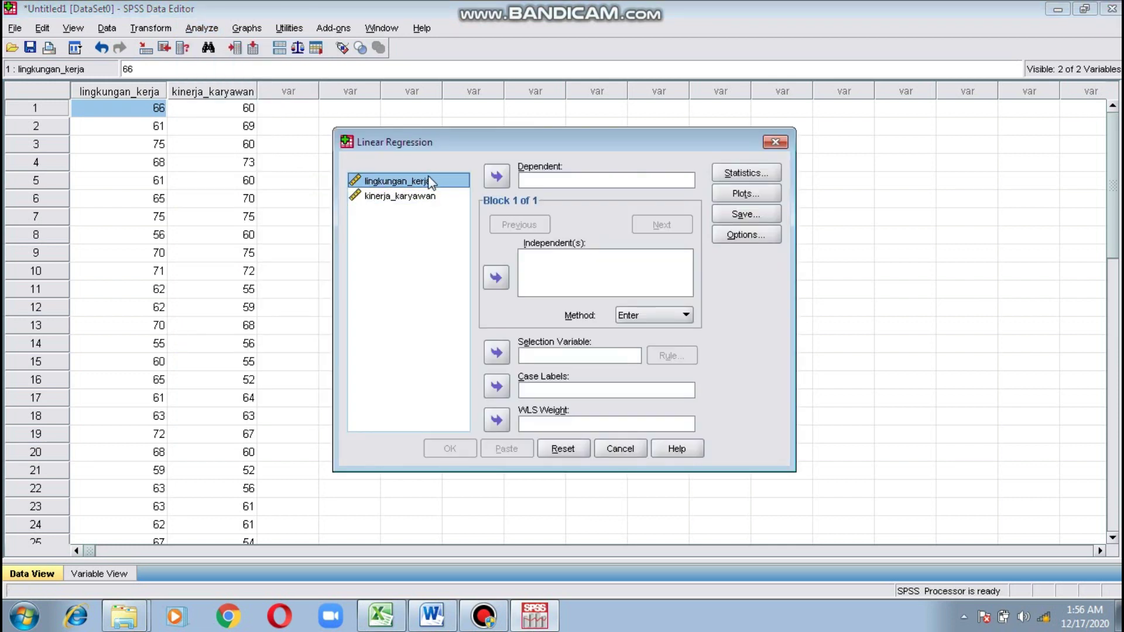
pyautogui.click(496, 279)
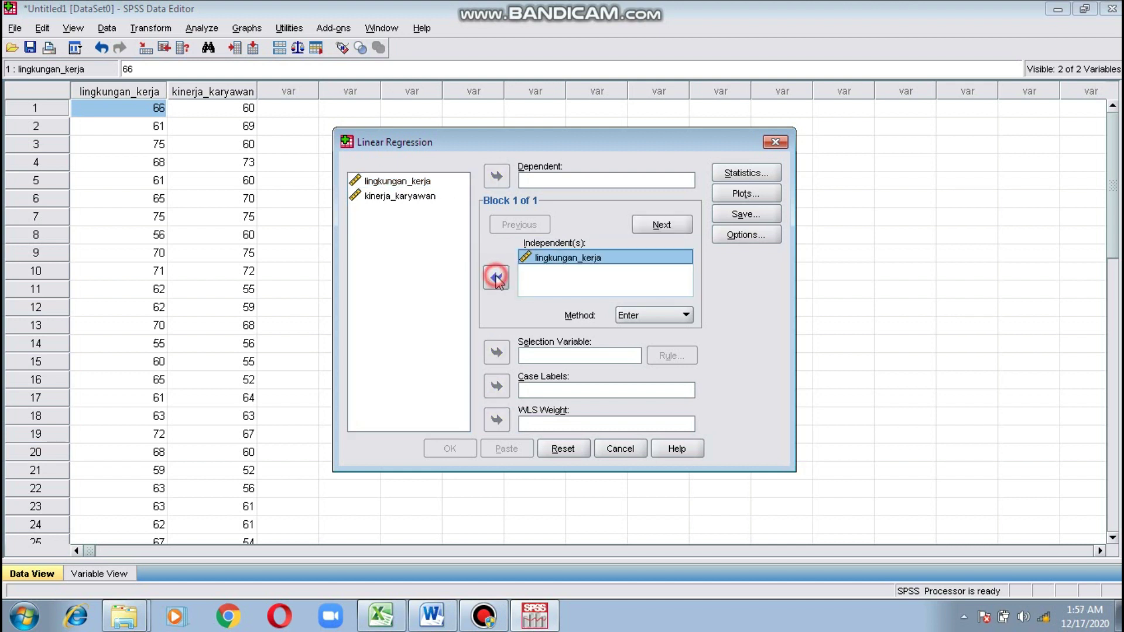
pyautogui.click(383, 197)
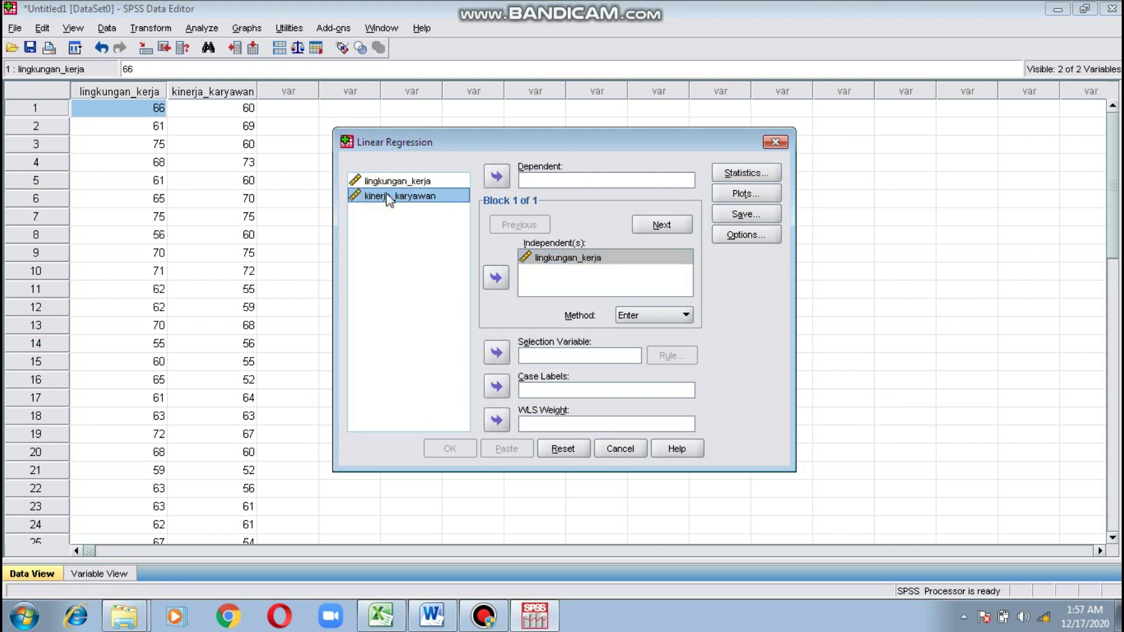
pyautogui.click(497, 178)
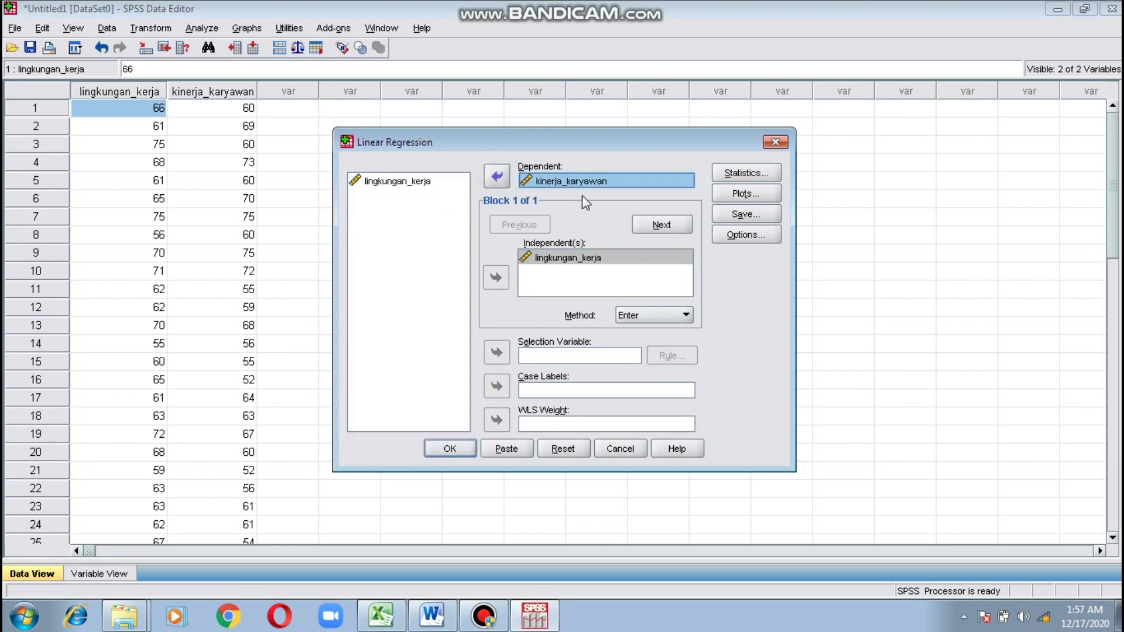
# Step: Choose to save the unstandardized residuals and run the linear regression
pyautogui.click(725, 213)
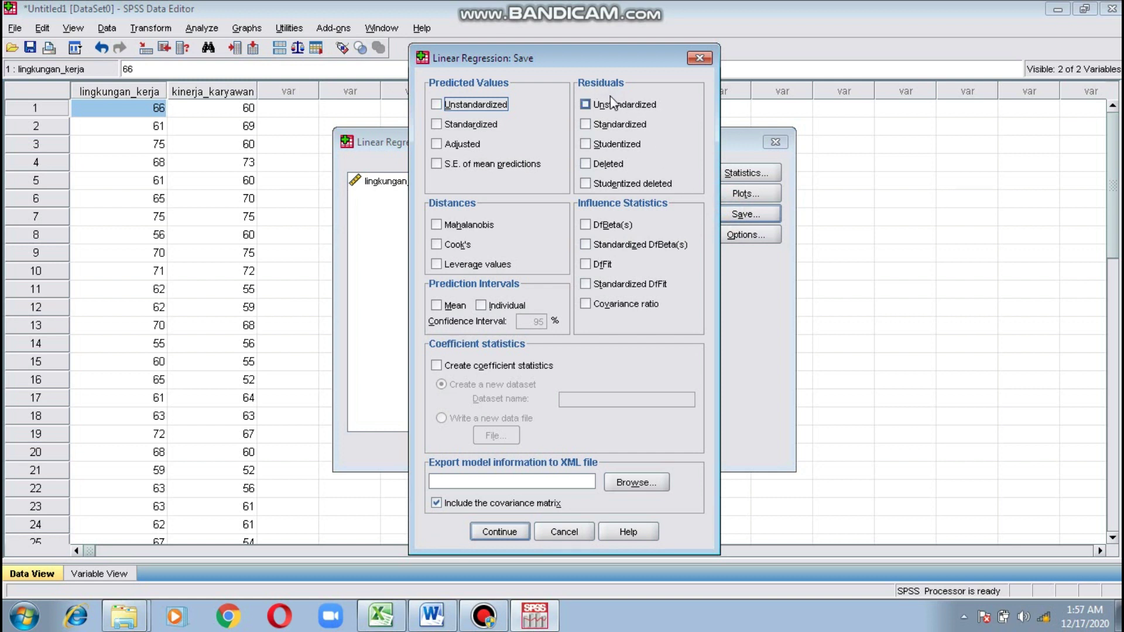
pyautogui.click(586, 105)
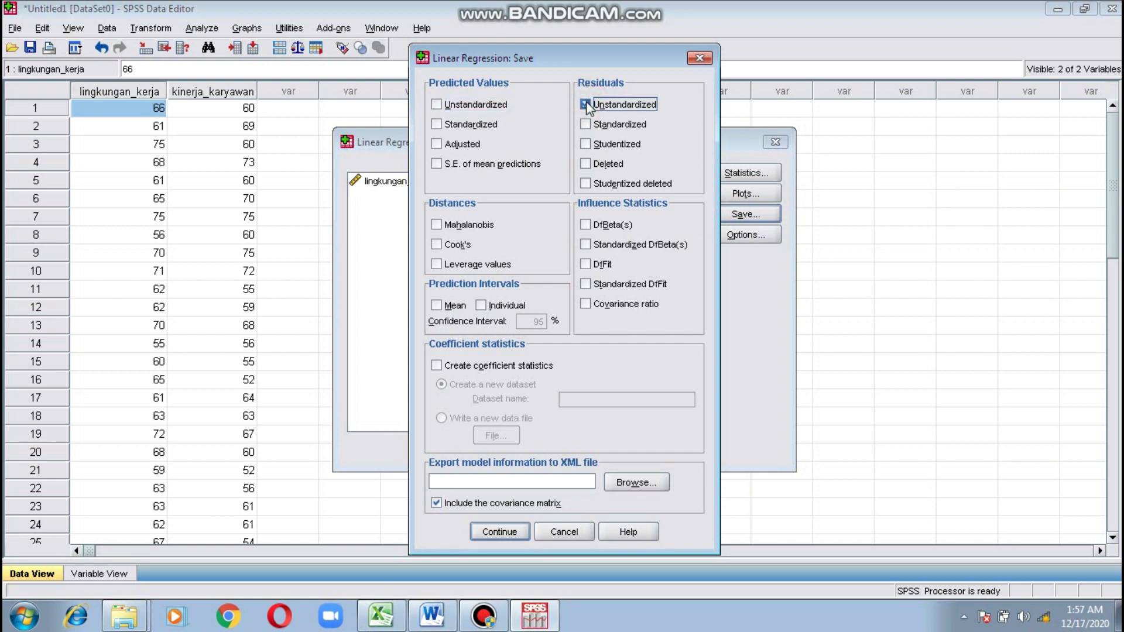
pyautogui.click(493, 531)
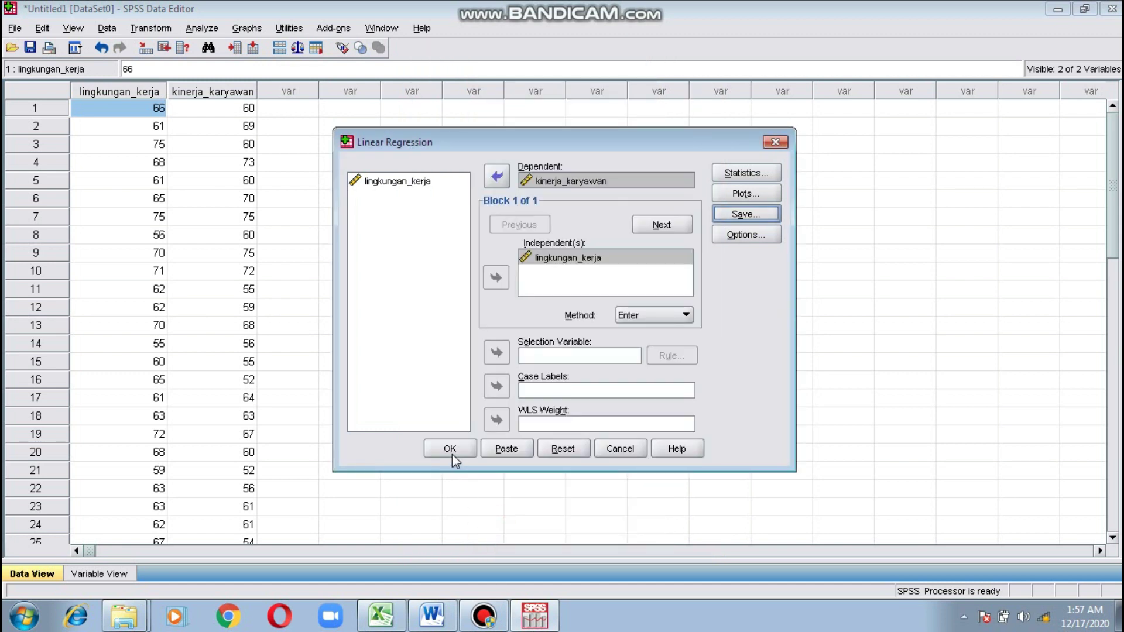
pyautogui.click(442, 447)
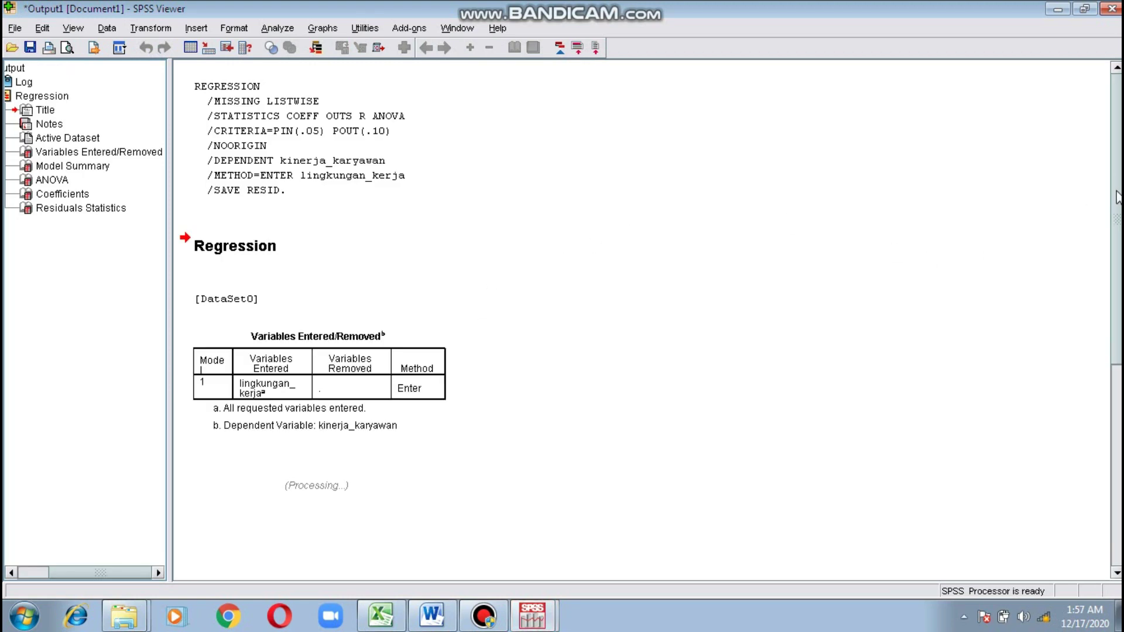
# Step: Review the regression output tables and examine the saved residuals column in the Data Editor
pyautogui.click(1116, 193)
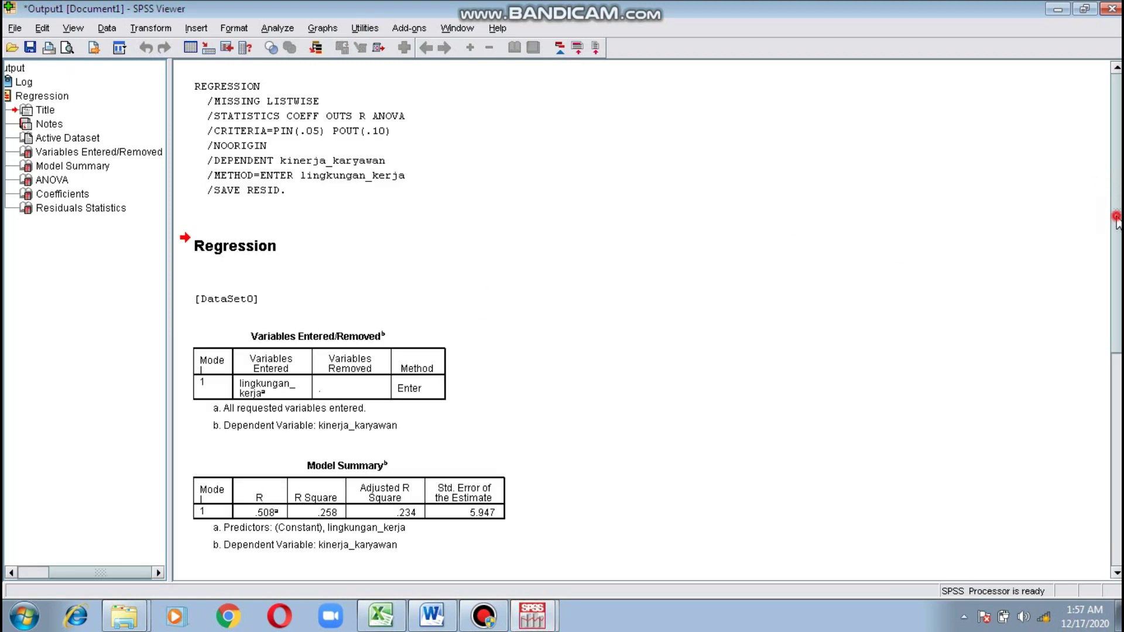
pyautogui.moveTo(1115, 216); pyautogui.dragTo(1118, 401)
pyautogui.moveTo(1118, 346); pyautogui.dragTo(1116, 422)
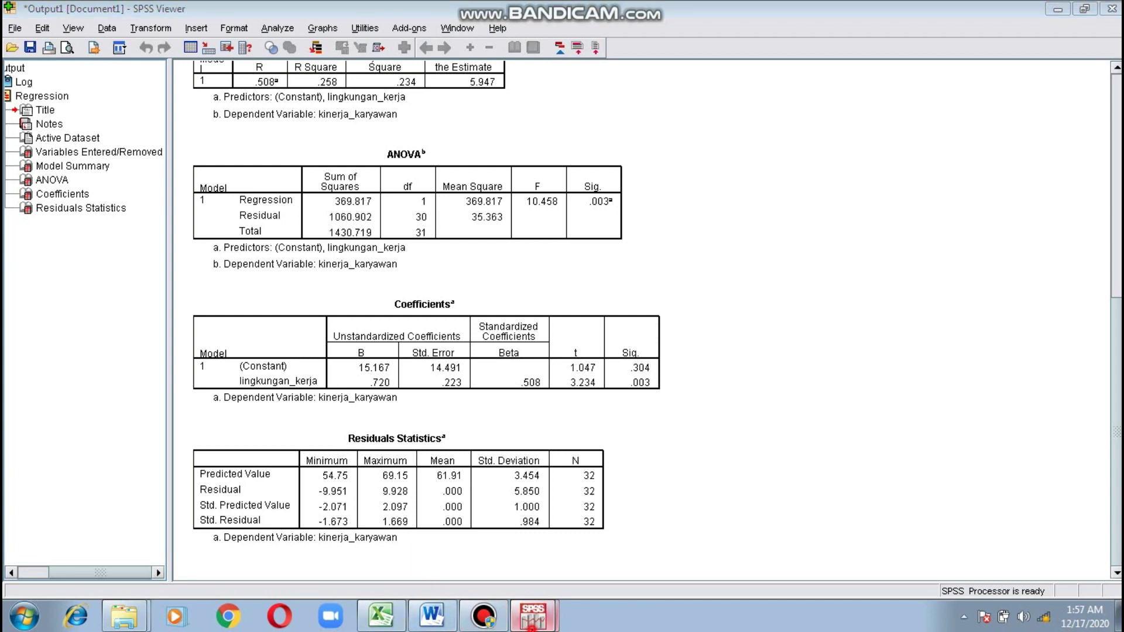
pyautogui.moveTo(527, 623)
pyautogui.click(513, 553)
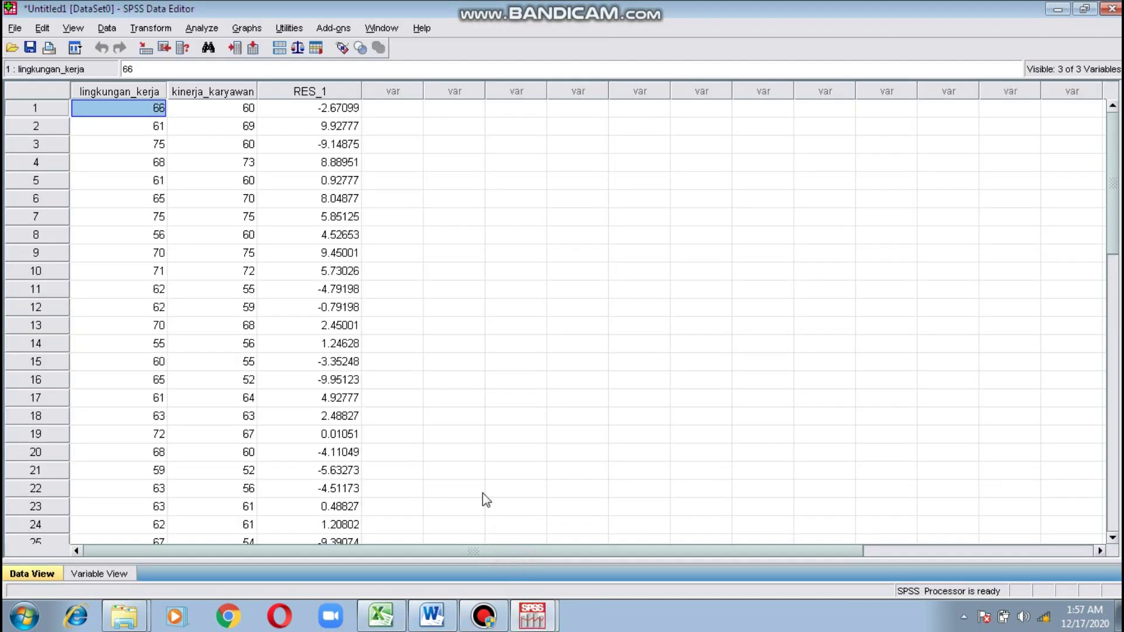
pyautogui.click(326, 92)
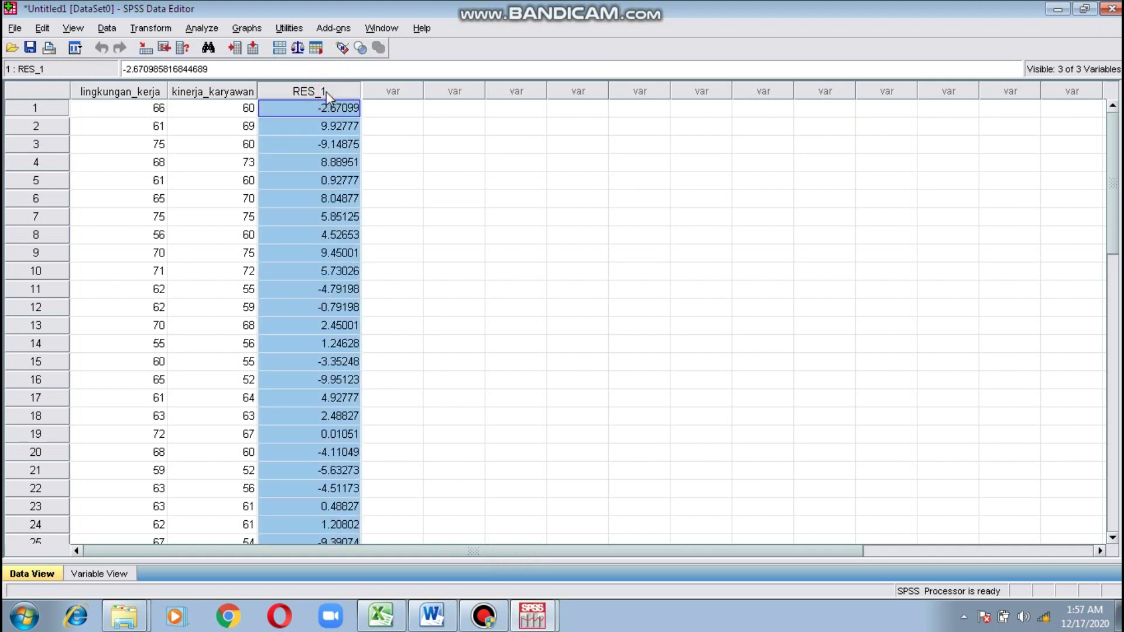
# Step: Run a One-Sample Kolmogorov-Smirnov test on the unstandardized residuals against the Normal distribution and view its result table
pyautogui.click(200, 28)
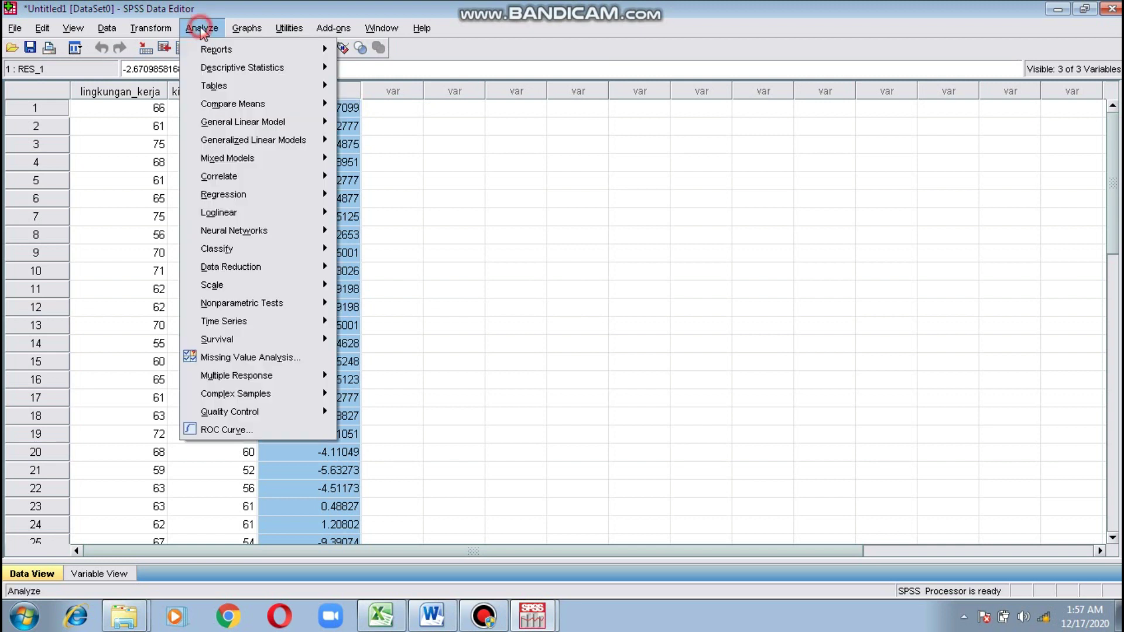
pyautogui.moveTo(319, 285)
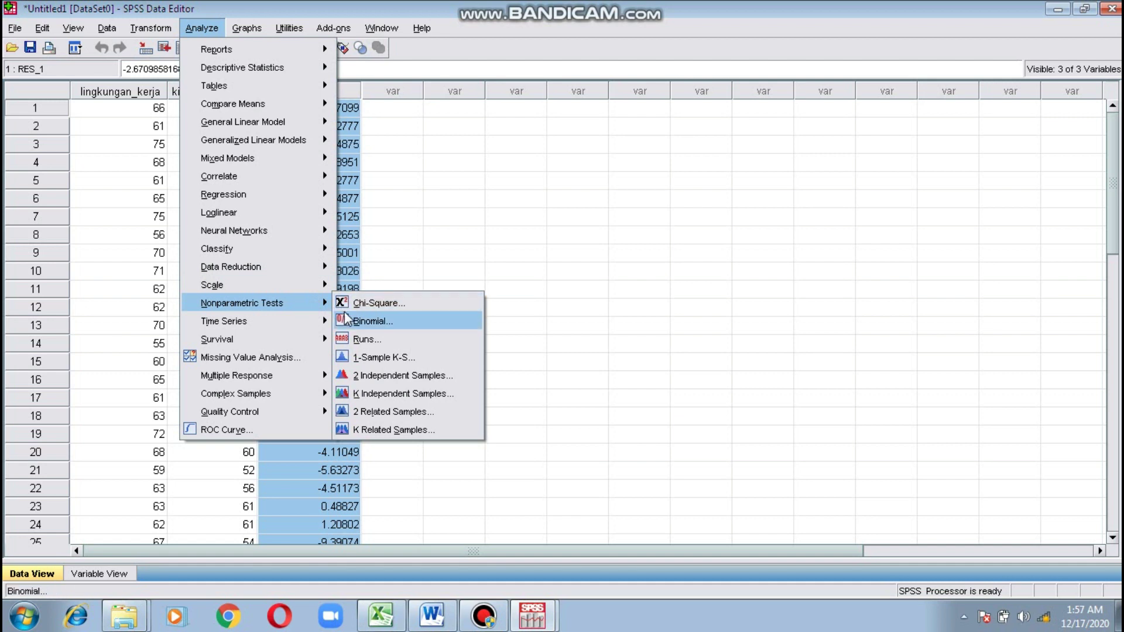
pyautogui.click(380, 358)
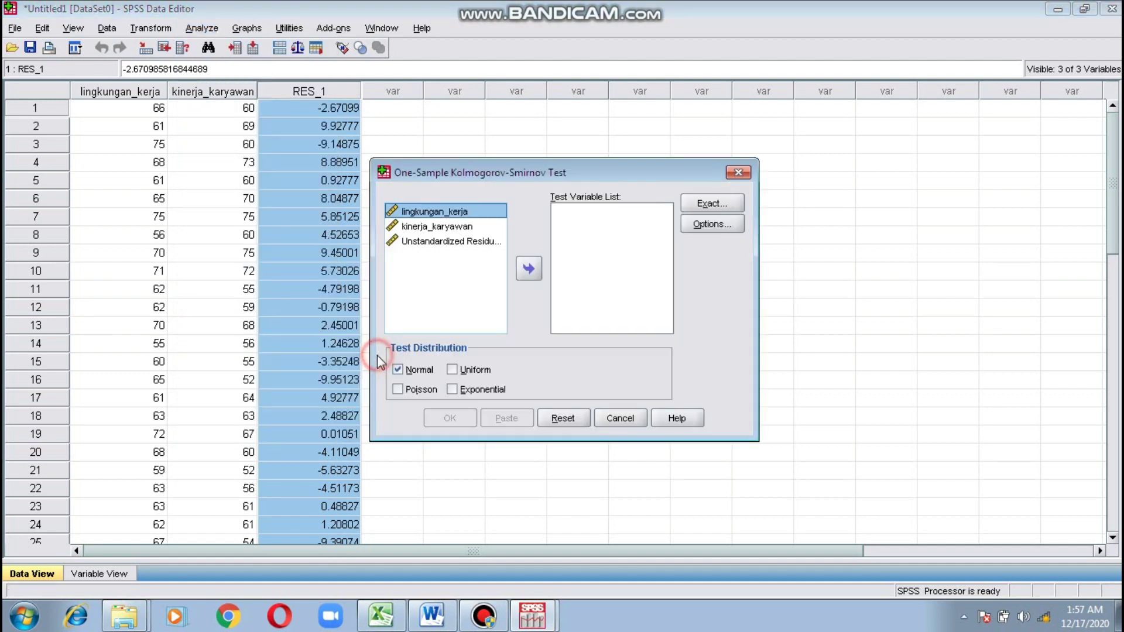
pyautogui.click(447, 245)
pyautogui.click(527, 268)
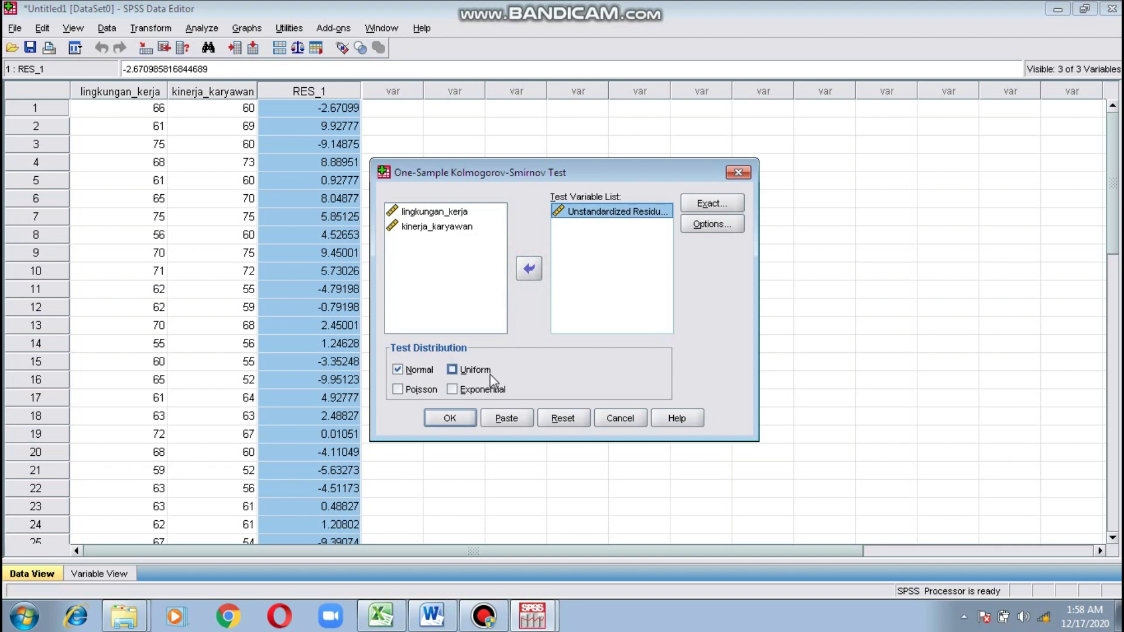
pyautogui.click(442, 418)
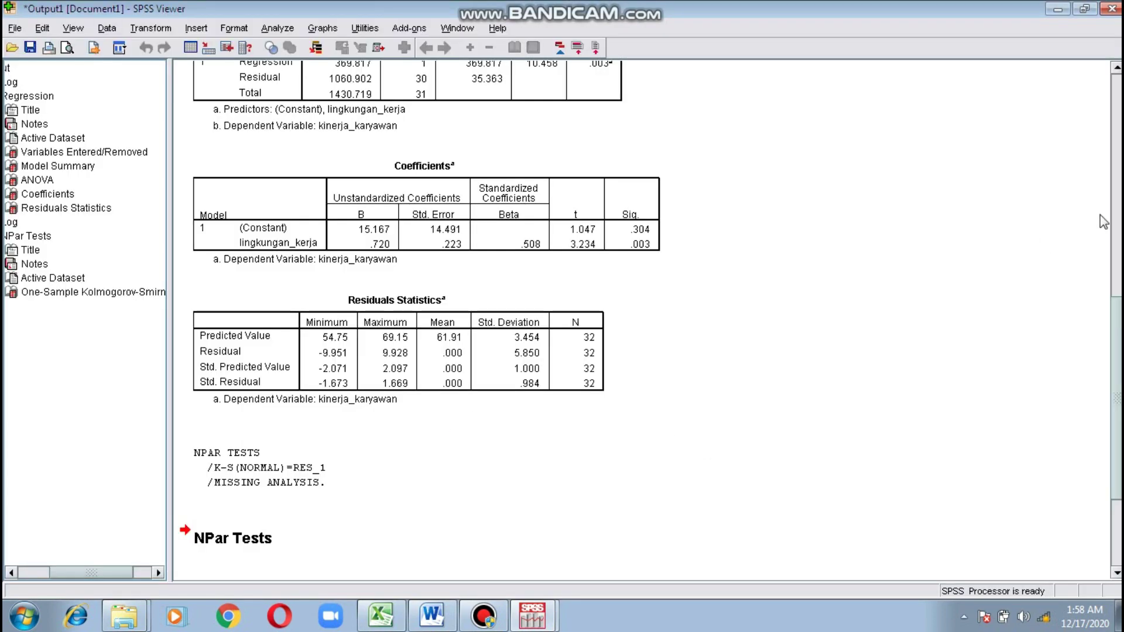
pyautogui.click(1116, 338)
pyautogui.moveTo(1117, 338); pyautogui.dragTo(1119, 464)
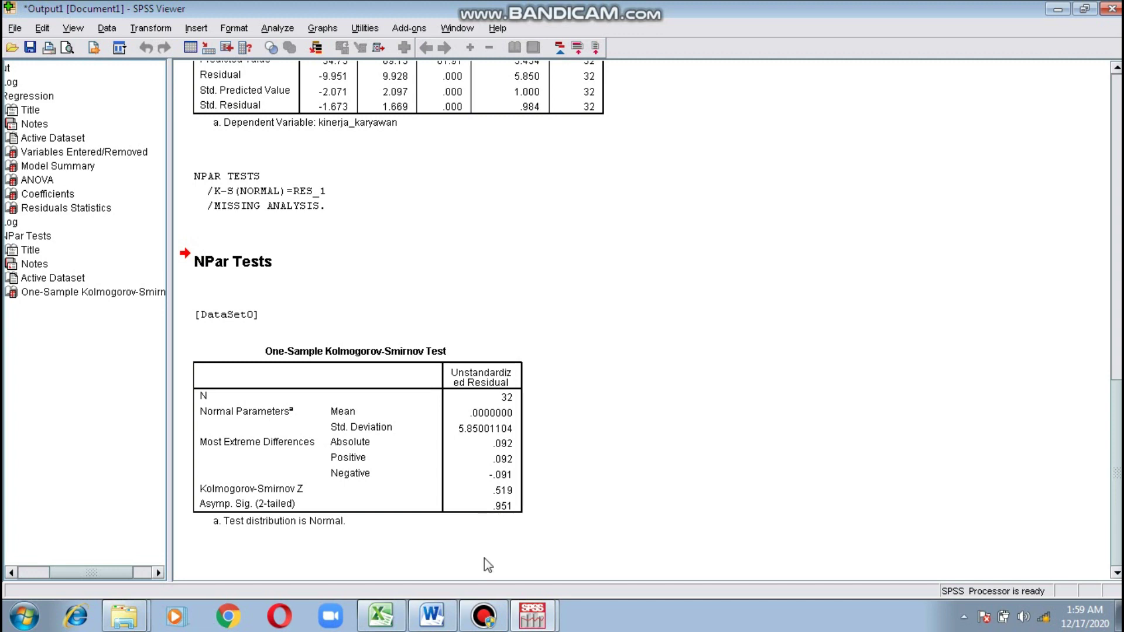
# Step: Switch to the Word document and read the simple linear regression requirements and the decision rules for the significance value
pyautogui.click(432, 615)
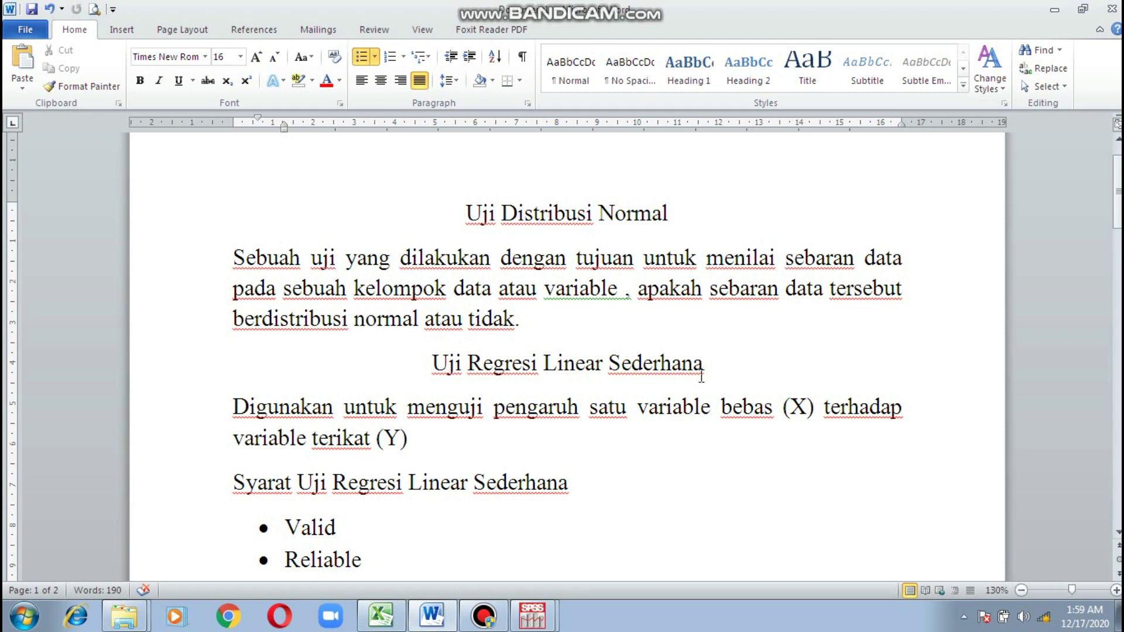
pyautogui.moveTo(1117, 193); pyautogui.dragTo(1117, 227)
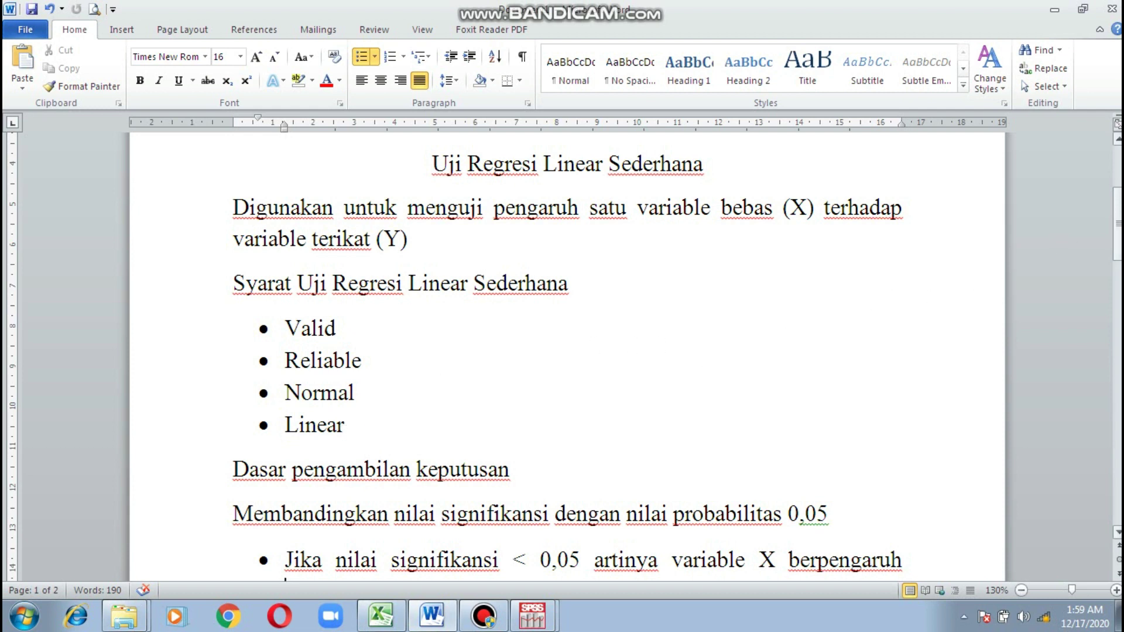
pyautogui.moveTo(1118, 224); pyautogui.dragTo(1118, 248)
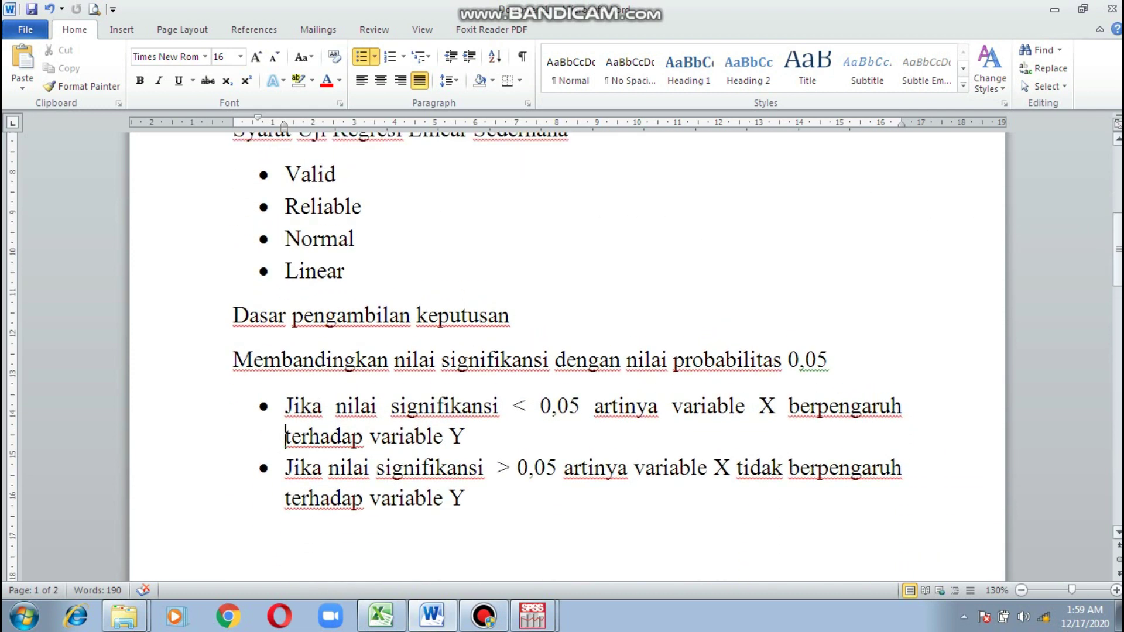
# Step: Return to the SPSS Data Editor and rerun the linear regression with kinerja_karyawan as dependent and lingkungan_kerja as independent variable
pyautogui.click(543, 625)
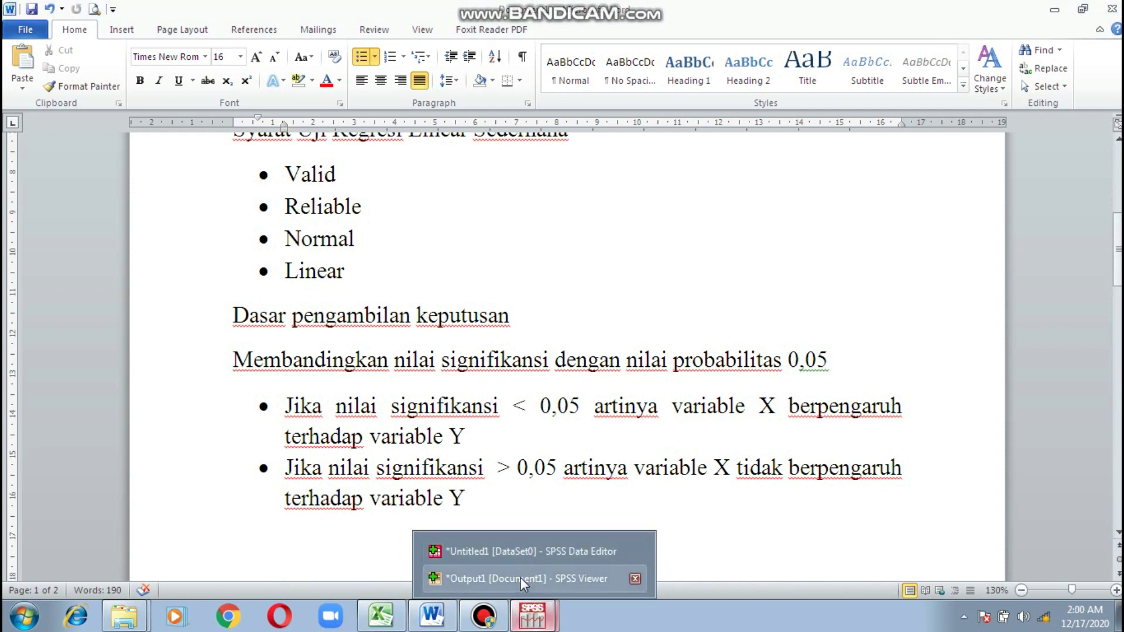
pyautogui.click(521, 550)
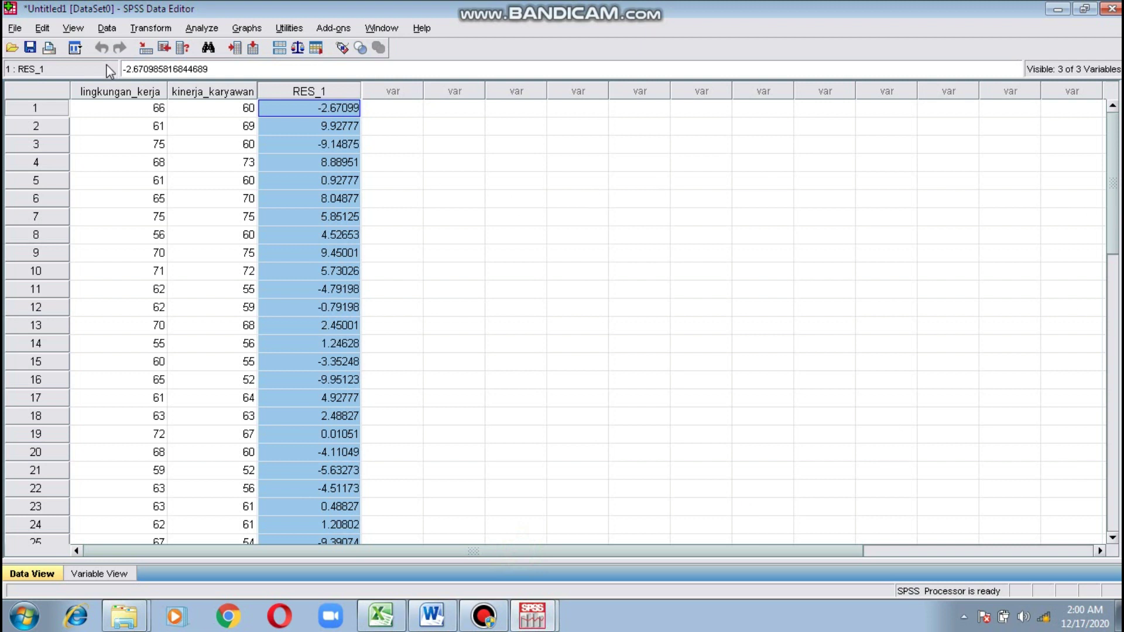
pyautogui.click(121, 108)
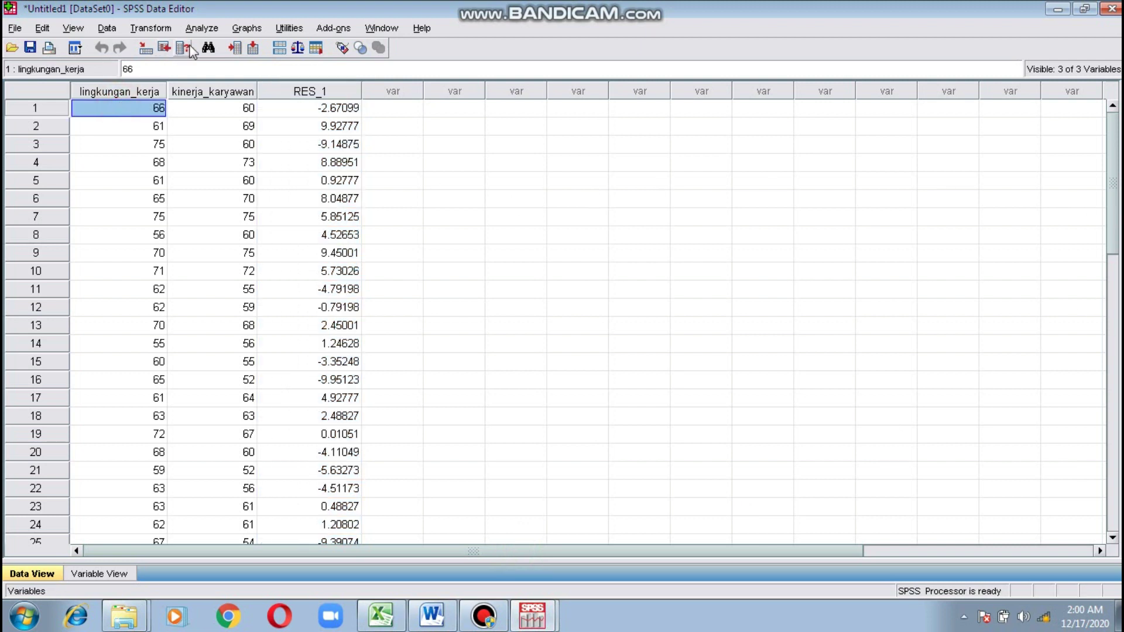
pyautogui.click(215, 25)
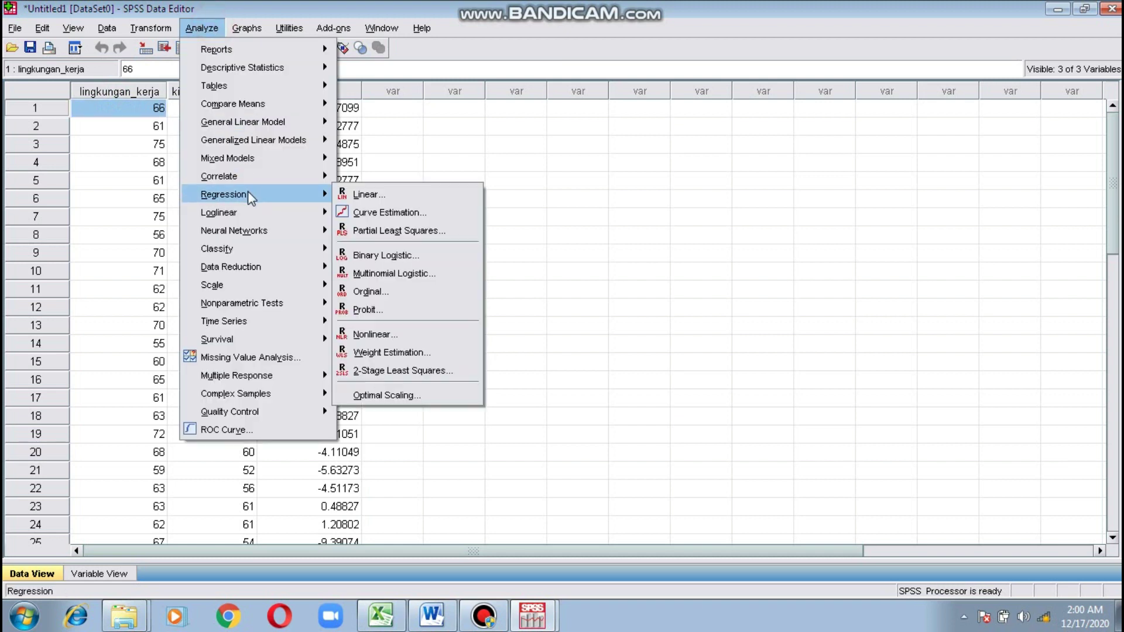
pyautogui.moveTo(249, 205)
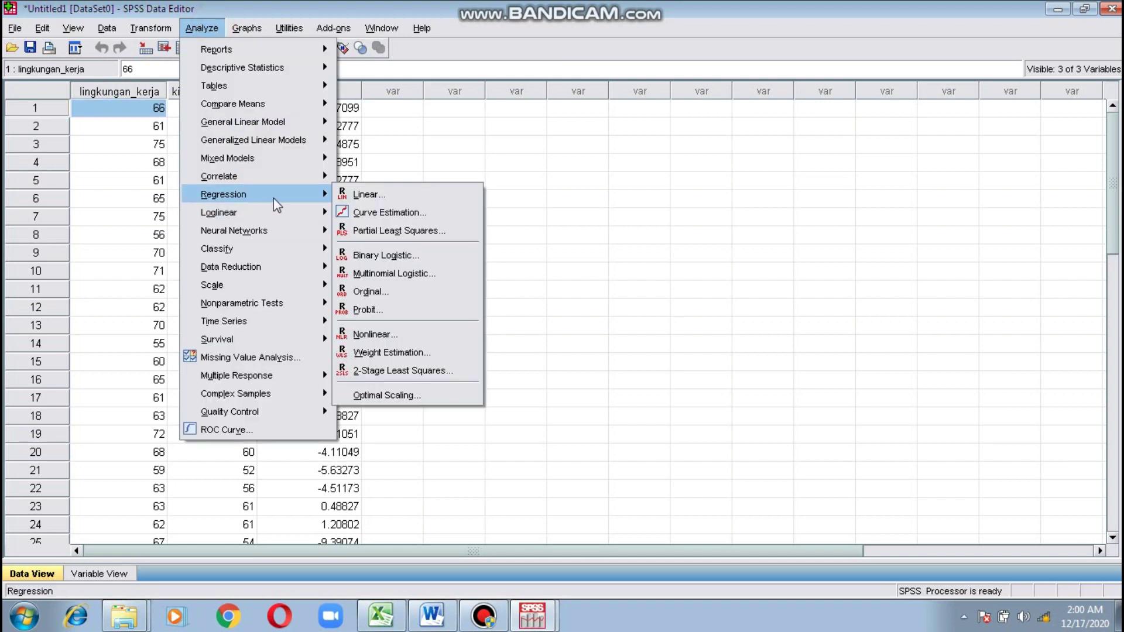
pyautogui.click(368, 194)
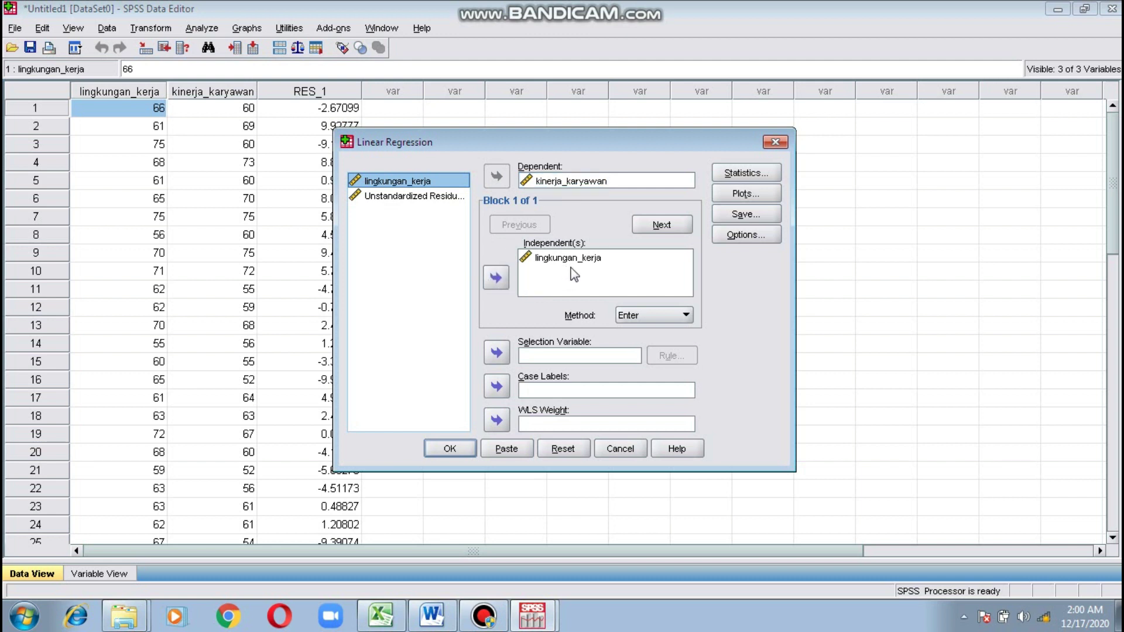
pyautogui.click(439, 451)
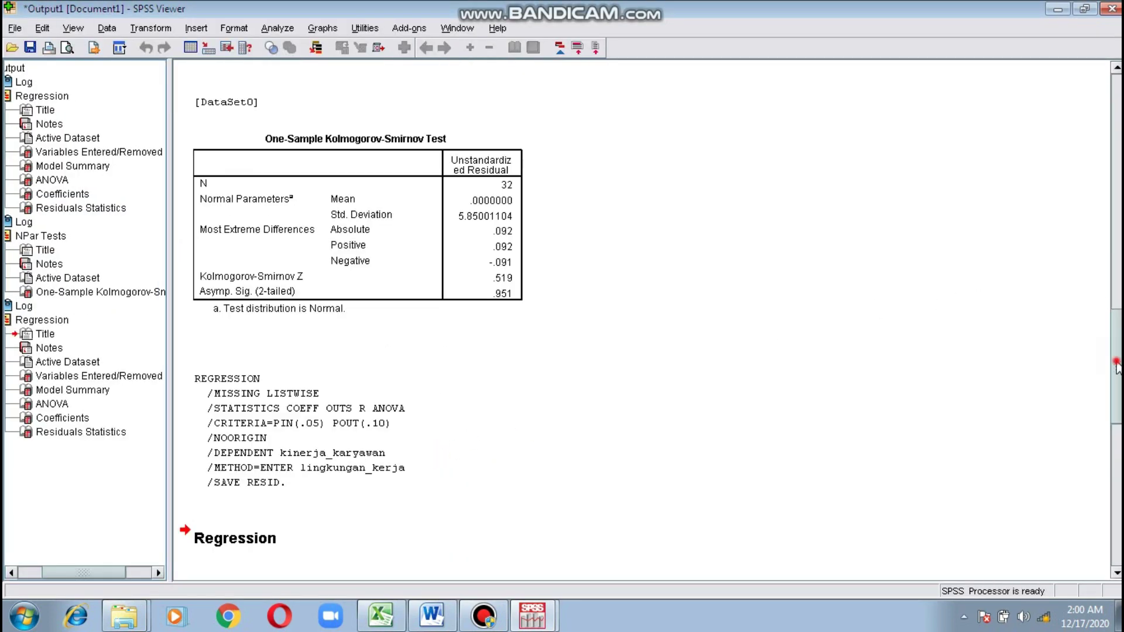
# Step: Examine the new regression's ANOVA and Coefficients tables and compare them with the TABEL ANOVA interpretation in the Word document
pyautogui.moveTo(1117, 358); pyautogui.dragTo(1118, 511)
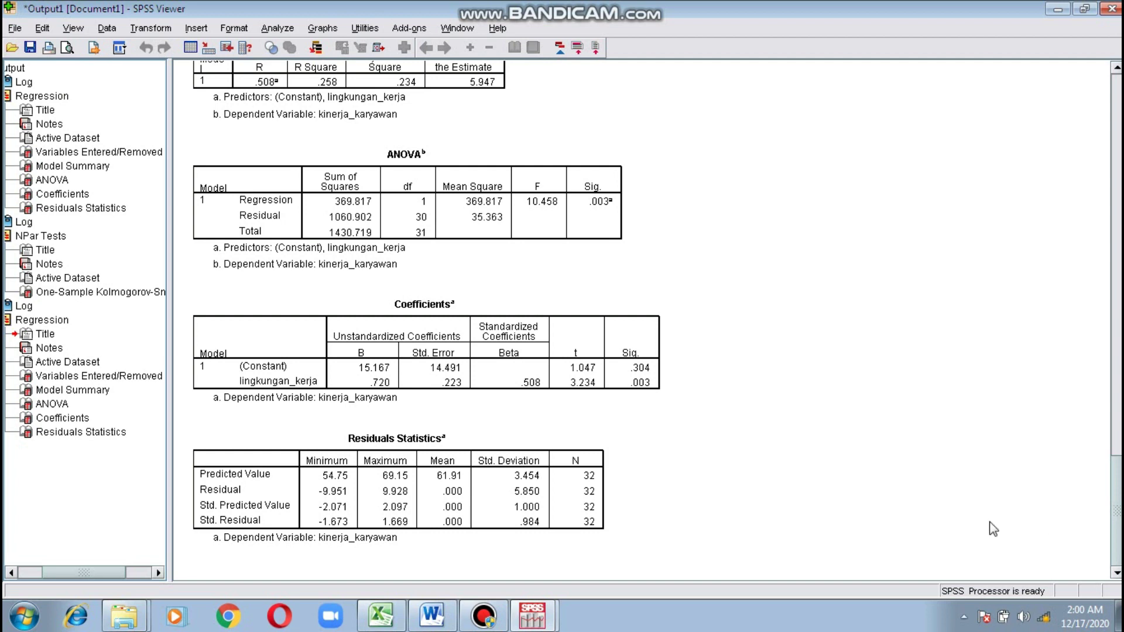
pyautogui.click(432, 614)
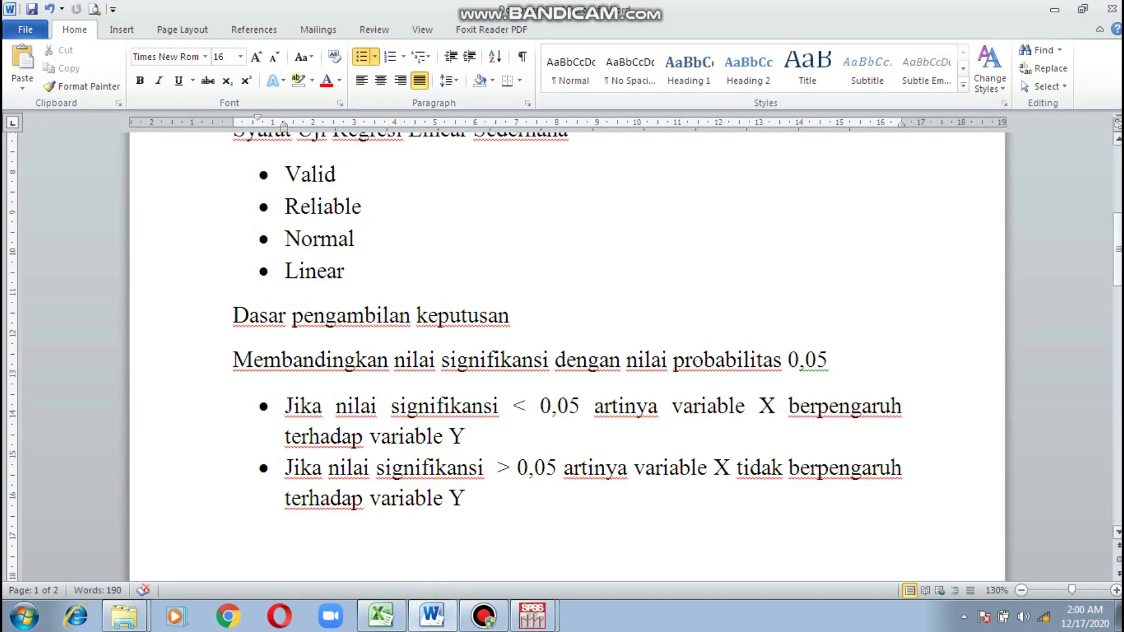
pyautogui.moveTo(1117, 249); pyautogui.dragTo(1117, 323)
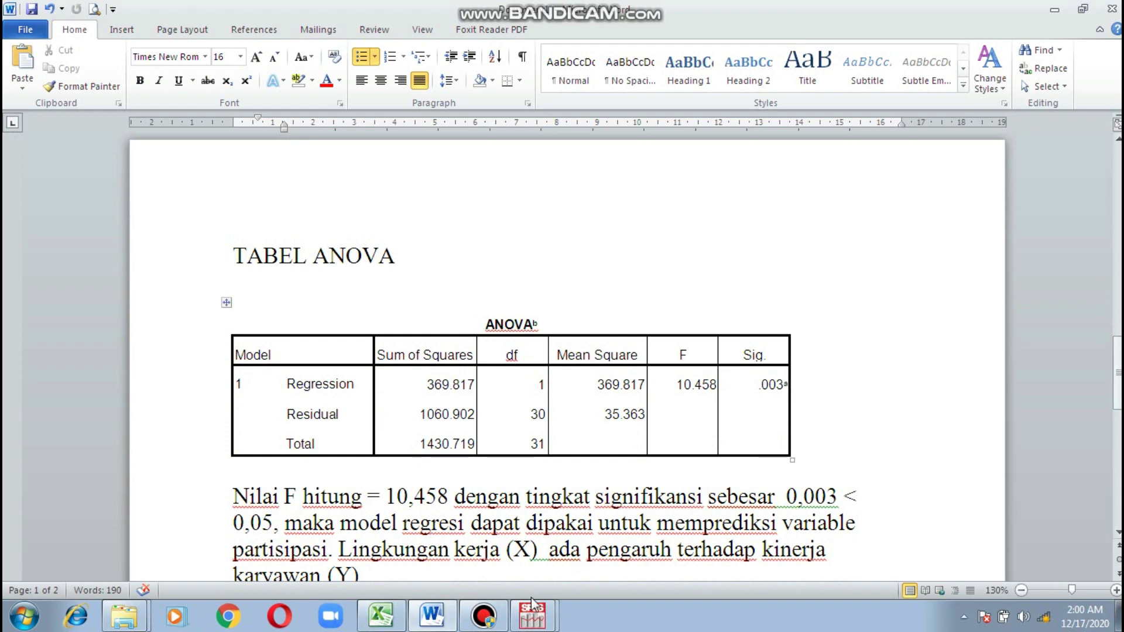